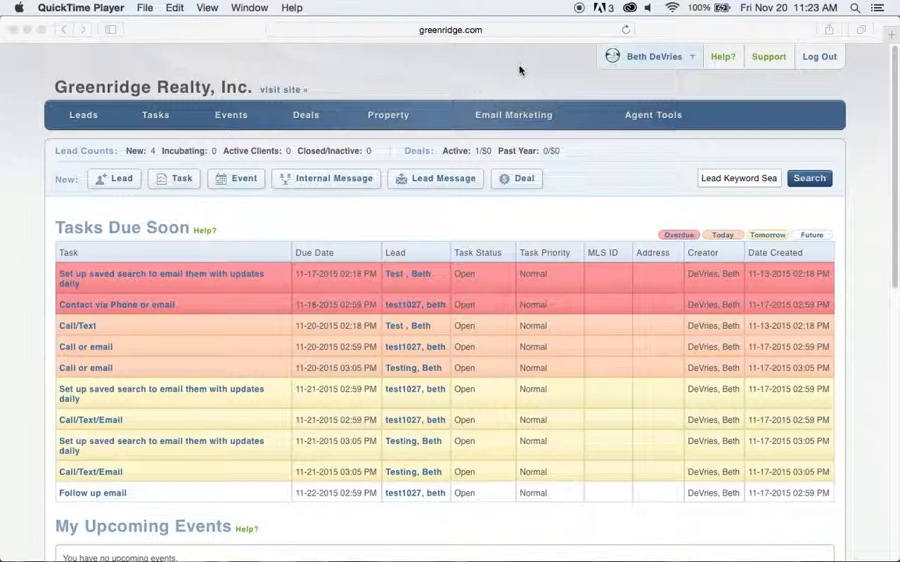
In Safari, open Email Marketing > Templates, preview the Boston Logic Provided ones, then return to all templates.
{"action": "left_click", "coordinate": [476, 63]}
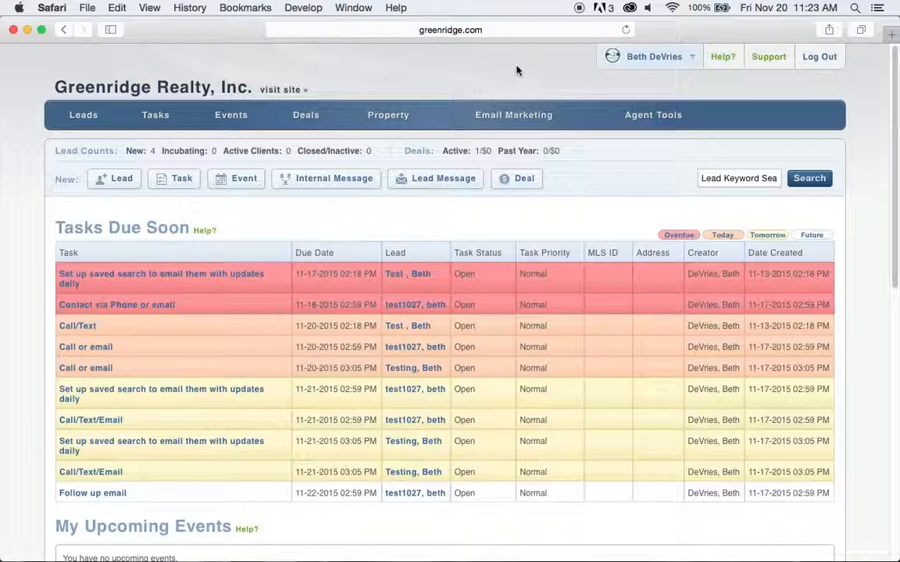
{"action": "mouse_move", "coordinate": [479, 128]}
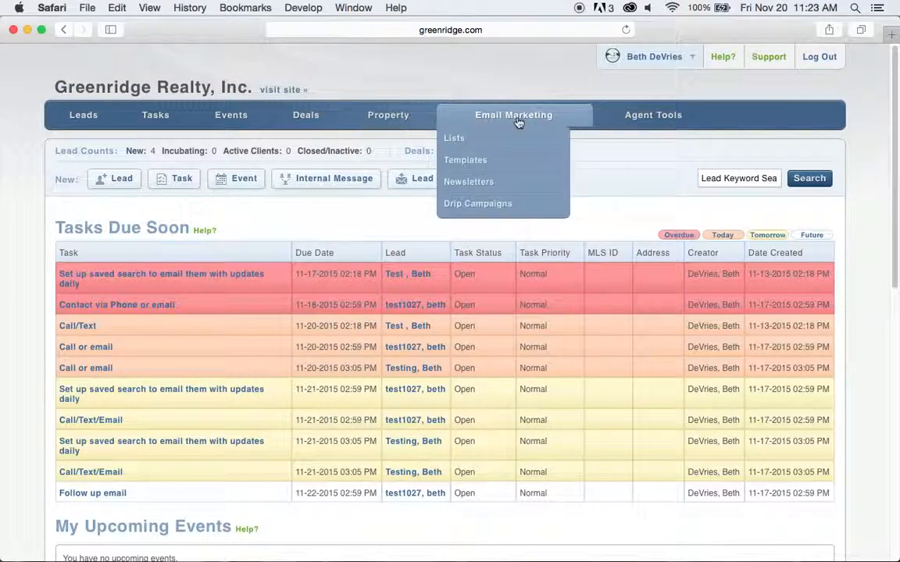
{"action": "left_click", "coordinate": [478, 161]}
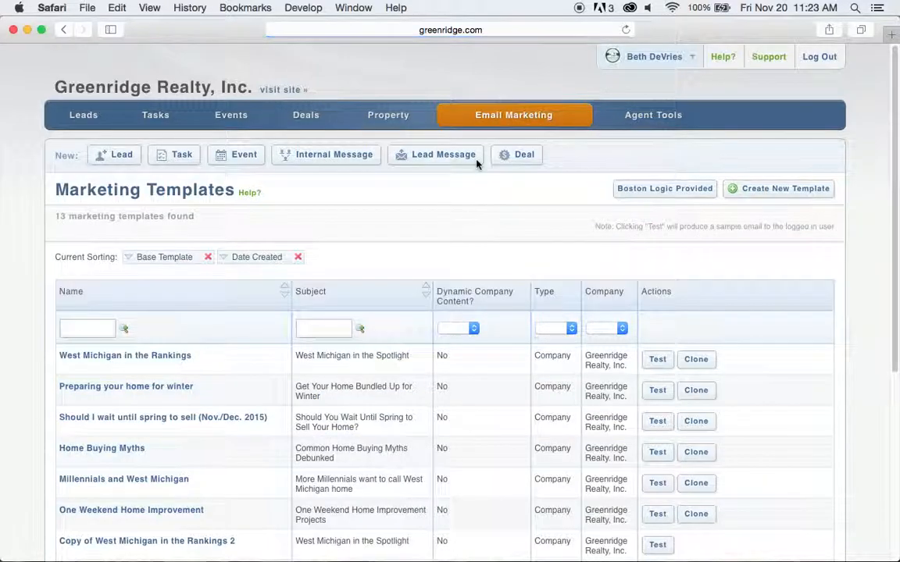
{"action": "scroll", "coordinate": [756, 328], "scroll_direction": "down", "scroll_amount": 3}
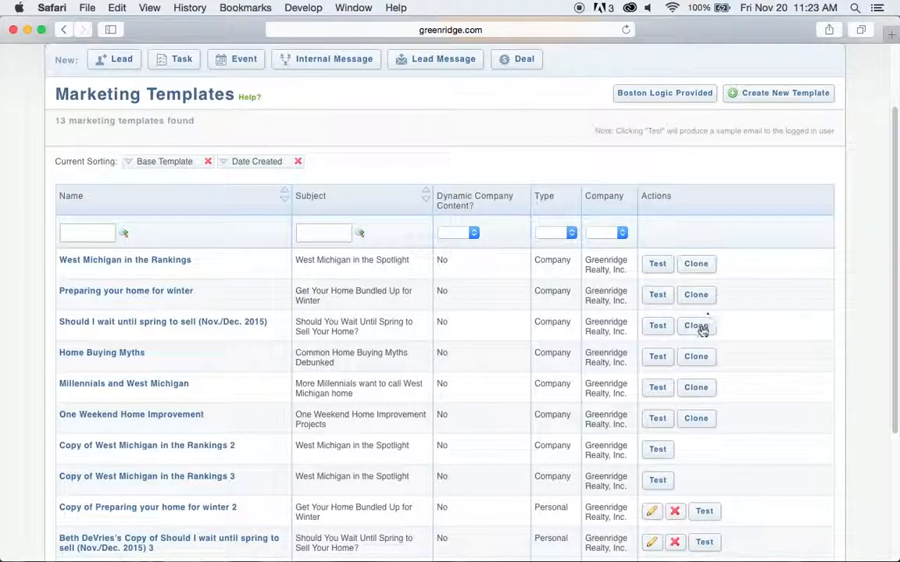
{"action": "scroll", "coordinate": [480, 169], "scroll_direction": "up", "scroll_amount": 2}
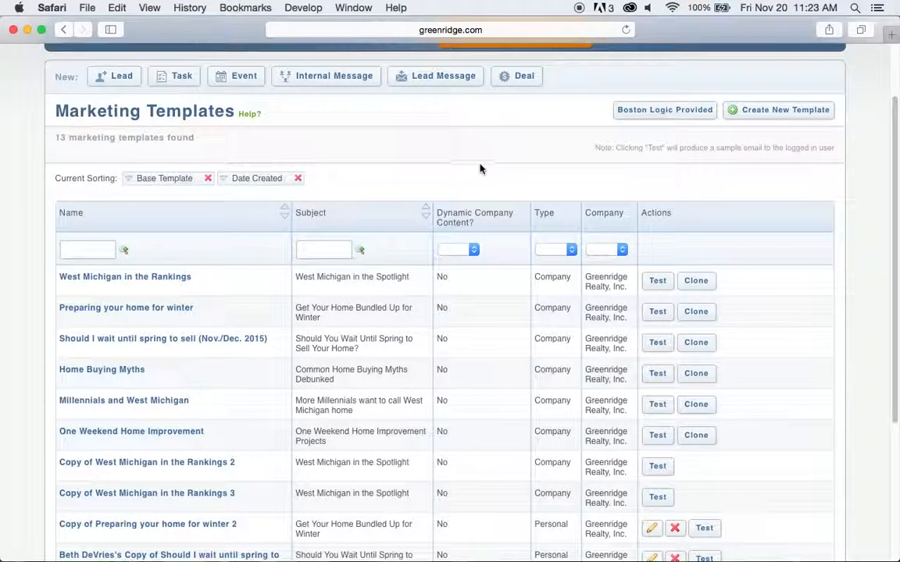
{"action": "left_click", "coordinate": [648, 140]}
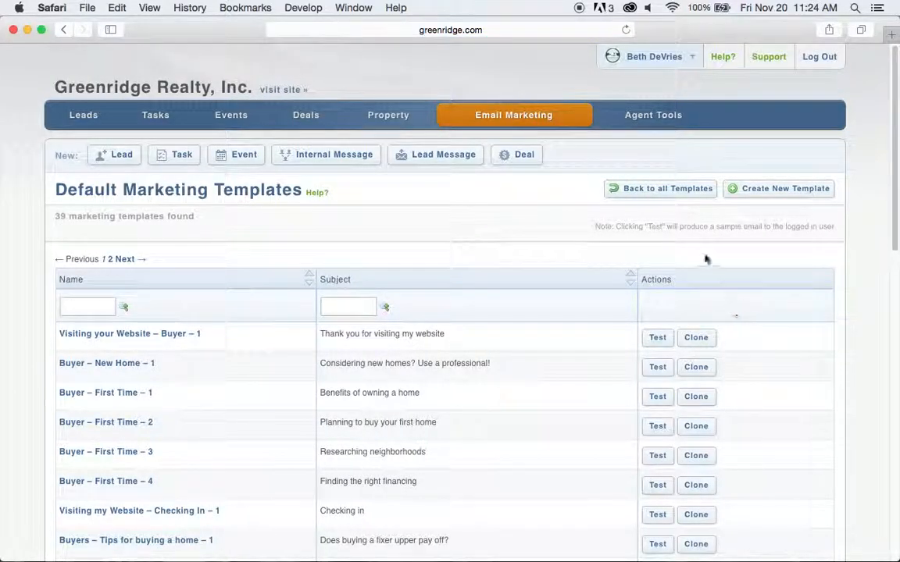
{"action": "left_click", "coordinate": [681, 193]}
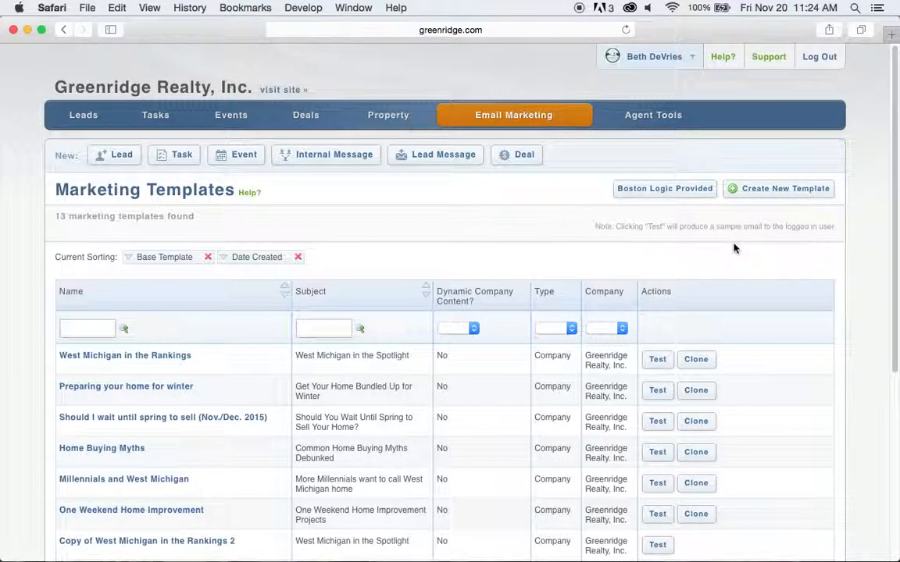
Create a new template and browse its layout choices such as Newsletter 1 and Open House.
{"action": "left_click", "coordinate": [787, 195]}
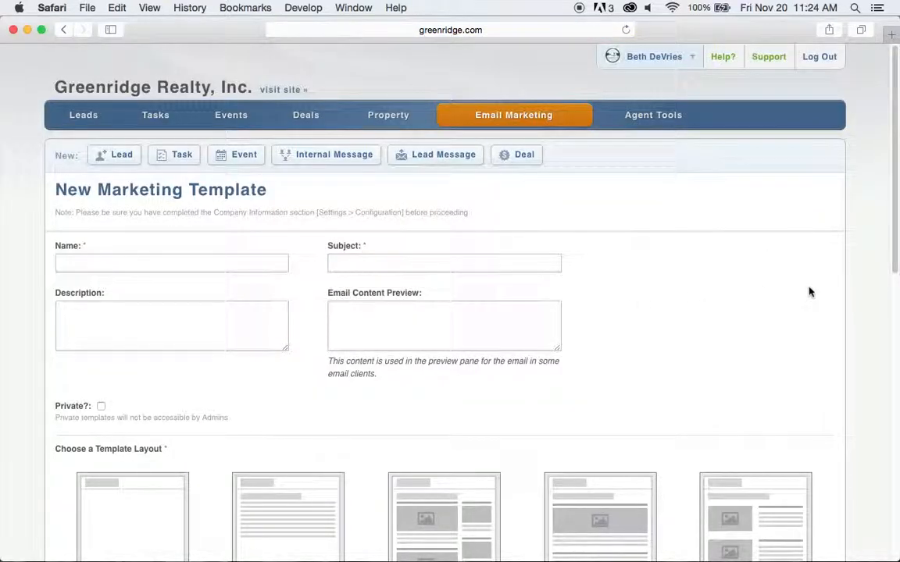
{"action": "scroll", "coordinate": [809, 292], "scroll_direction": "down", "scroll_amount": 5}
{"action": "scroll", "coordinate": [839, 289], "scroll_direction": "down", "scroll_amount": 2}
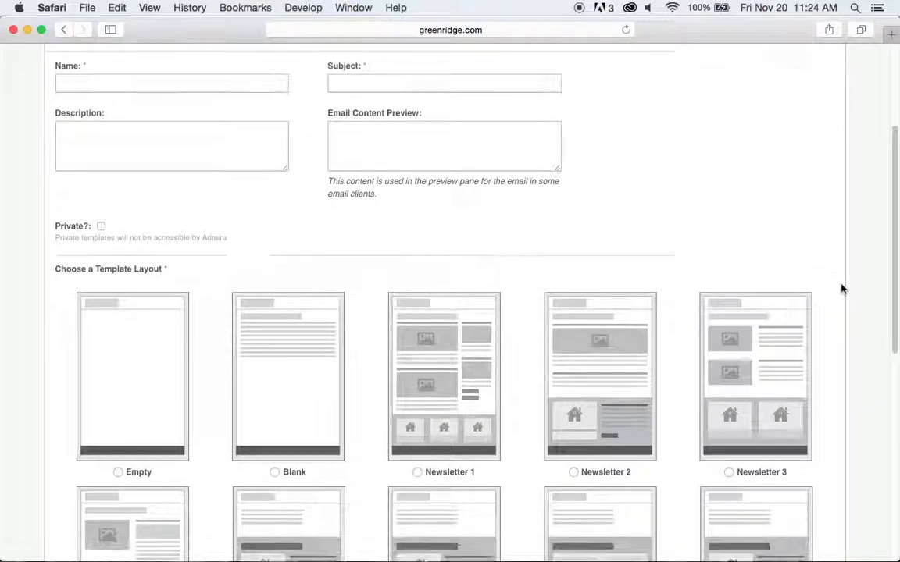
{"action": "scroll", "coordinate": [842, 291], "scroll_direction": "down", "scroll_amount": 4}
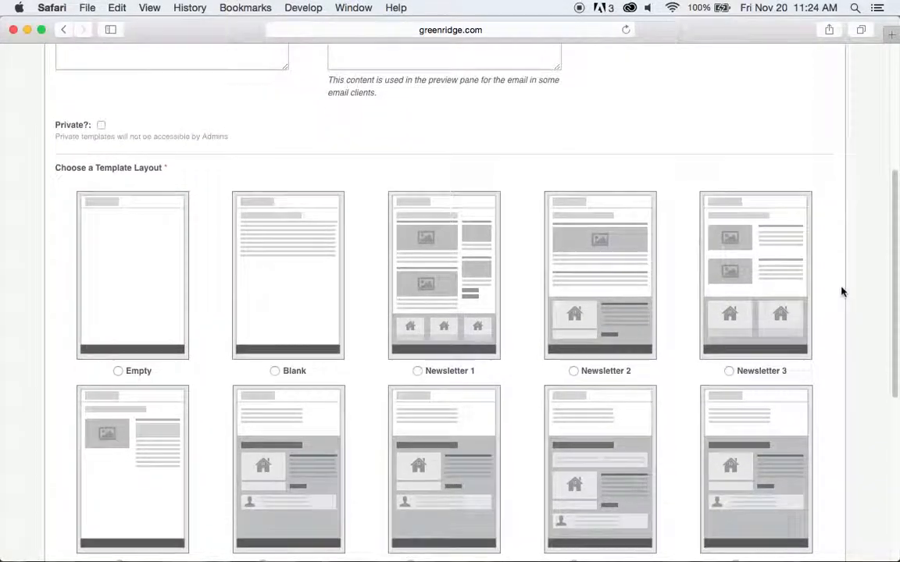
{"action": "scroll", "coordinate": [843, 291], "scroll_direction": "down", "scroll_amount": 1}
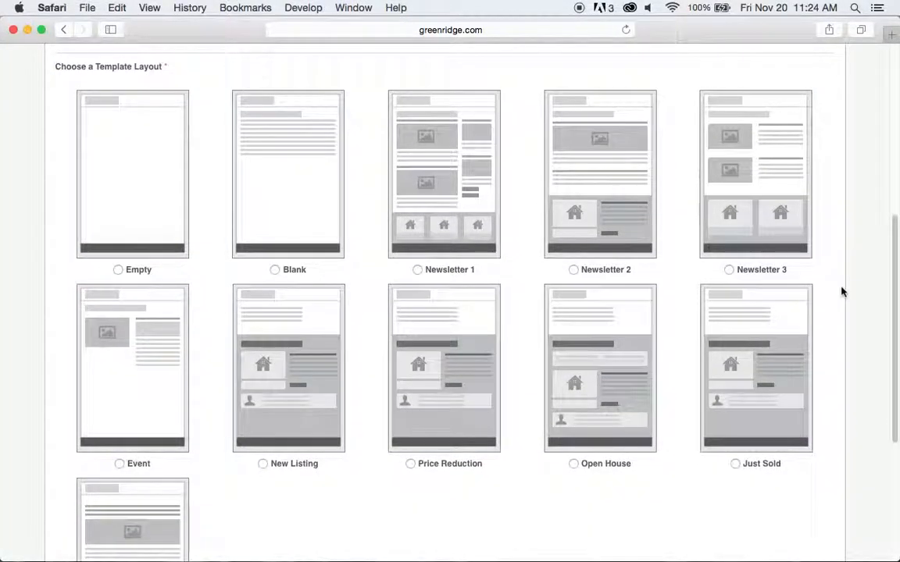
{"action": "scroll", "coordinate": [842, 292], "scroll_direction": "up", "scroll_amount": 6}
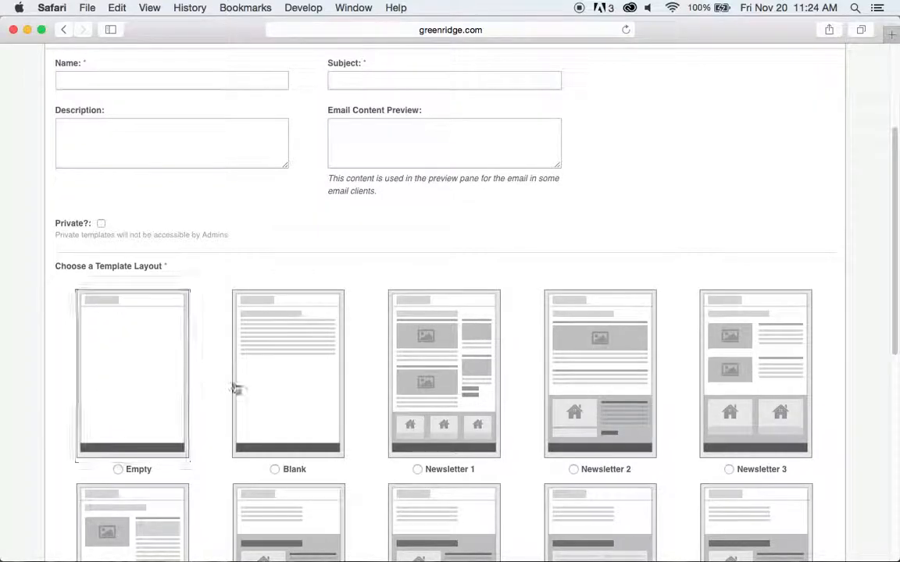
{"action": "left_click", "coordinate": [437, 370]}
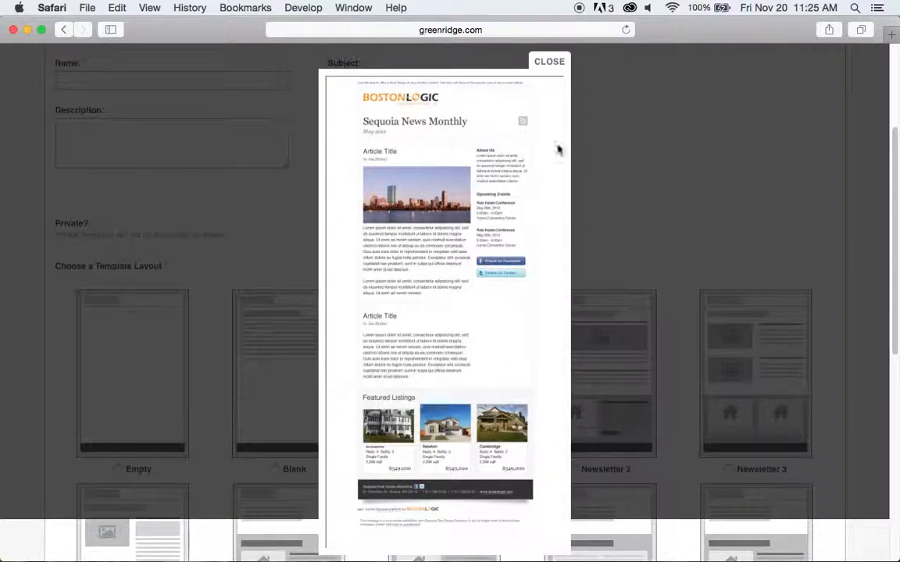
{"action": "left_click", "coordinate": [544, 69]}
{"action": "scroll", "coordinate": [664, 137], "scroll_direction": "down", "scroll_amount": 2}
{"action": "scroll", "coordinate": [668, 136], "scroll_direction": "down", "scroll_amount": 2}
{"action": "scroll", "coordinate": [672, 133], "scroll_direction": "down", "scroll_amount": 3}
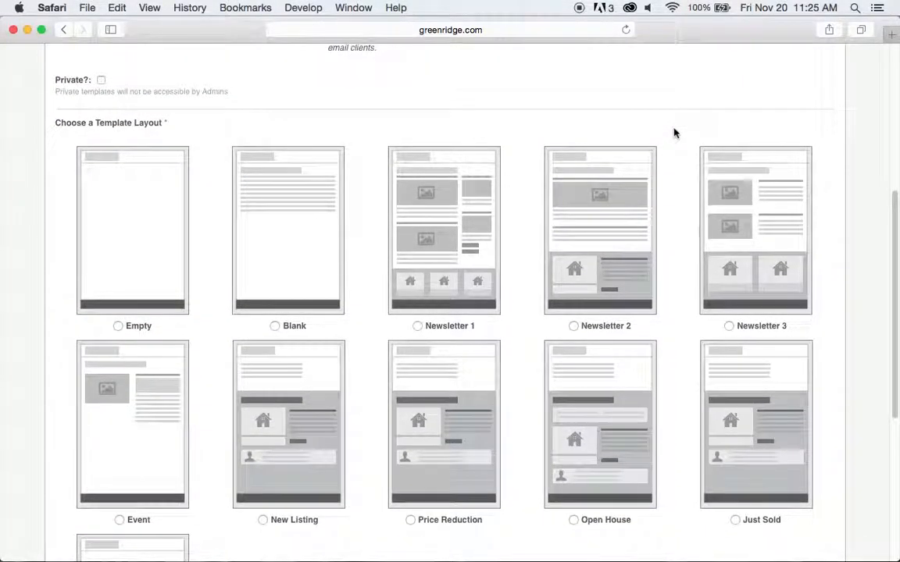
{"action": "left_click", "coordinate": [132, 381]}
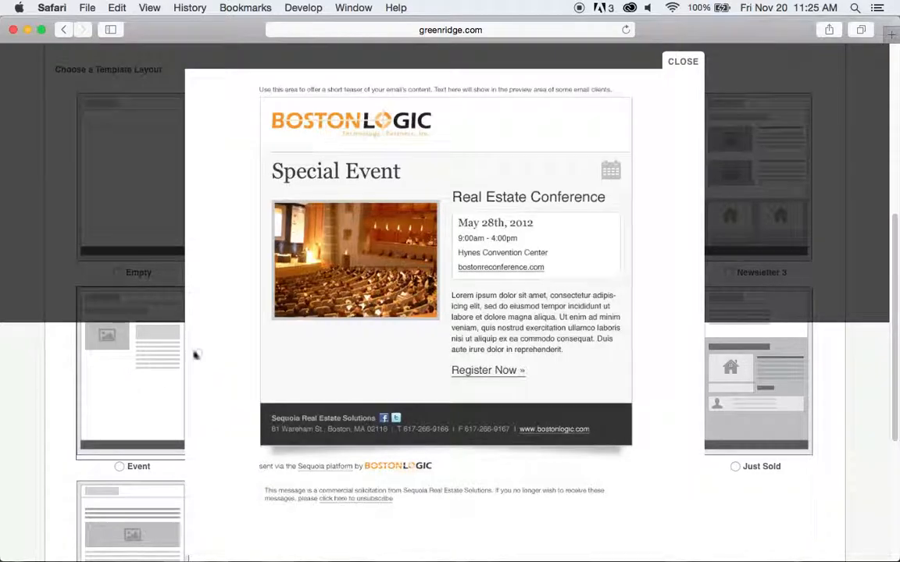
{"action": "left_click", "coordinate": [681, 63]}
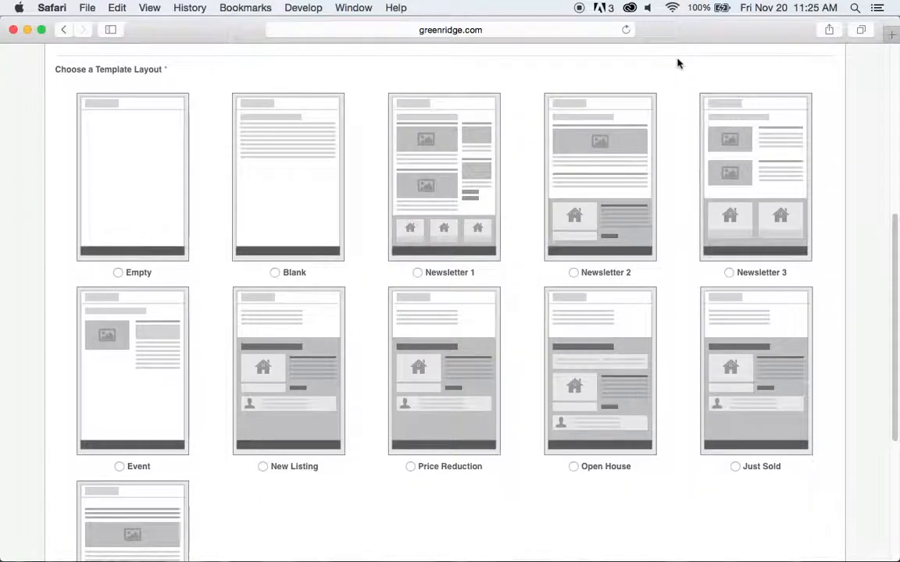
{"action": "scroll", "coordinate": [364, 487], "scroll_direction": "down", "scroll_amount": 2}
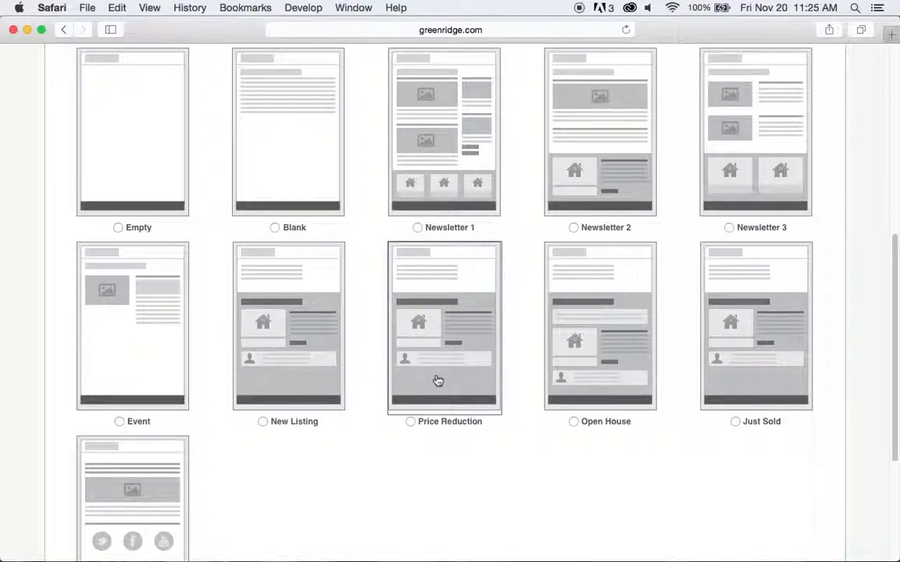
{"action": "scroll", "coordinate": [597, 469], "scroll_direction": "down", "scroll_amount": 1}
{"action": "scroll", "coordinate": [598, 469], "scroll_direction": "down", "scroll_amount": 2}
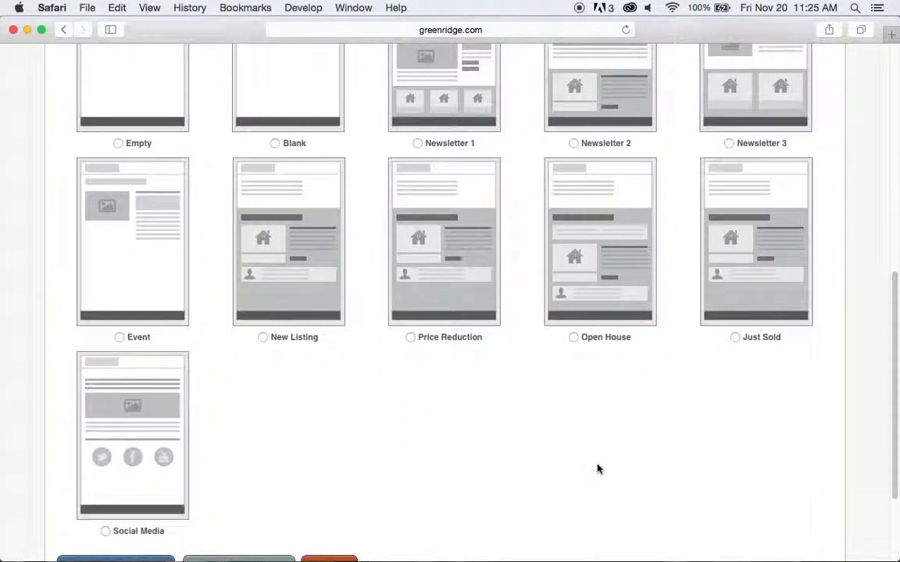
{"action": "left_click", "coordinate": [154, 430]}
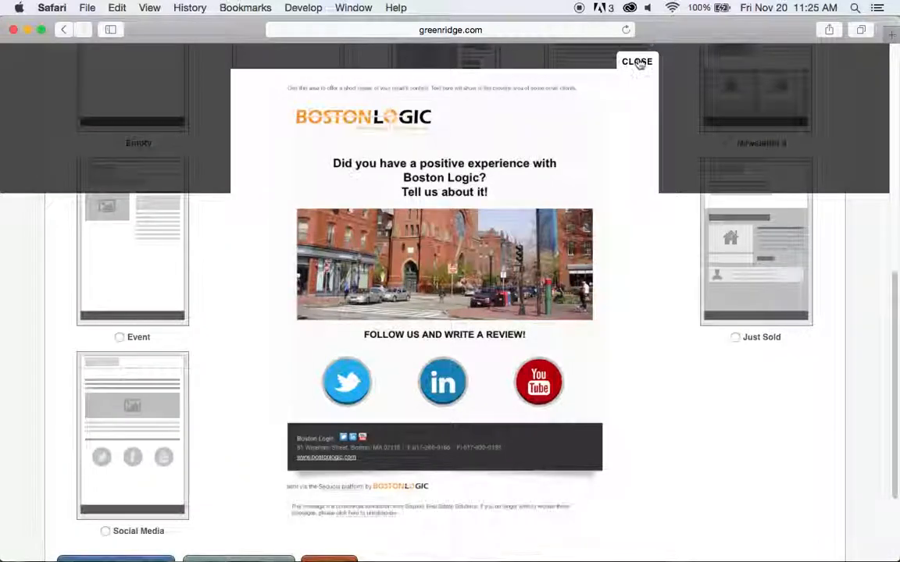
{"action": "left_click", "coordinate": [636, 61]}
{"action": "scroll", "coordinate": [520, 374], "scroll_direction": "up", "scroll_amount": 3}
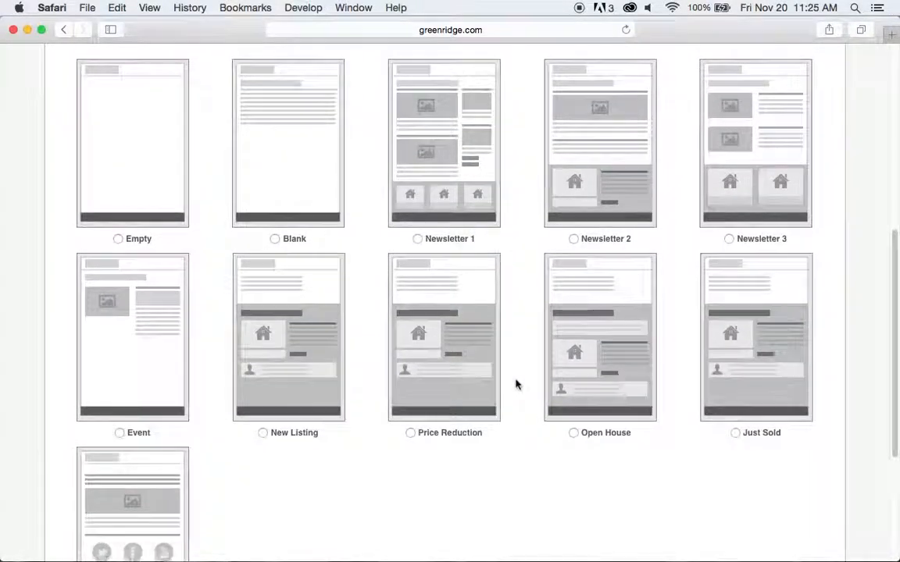
{"action": "scroll", "coordinate": [516, 385], "scroll_direction": "up", "scroll_amount": 3}
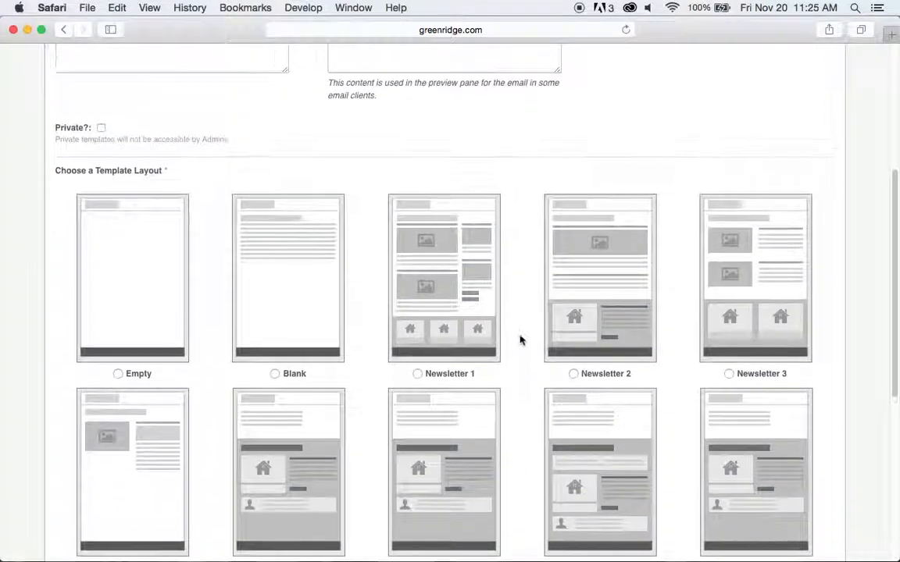
{"action": "scroll", "coordinate": [520, 340], "scroll_direction": "up", "scroll_amount": 5}
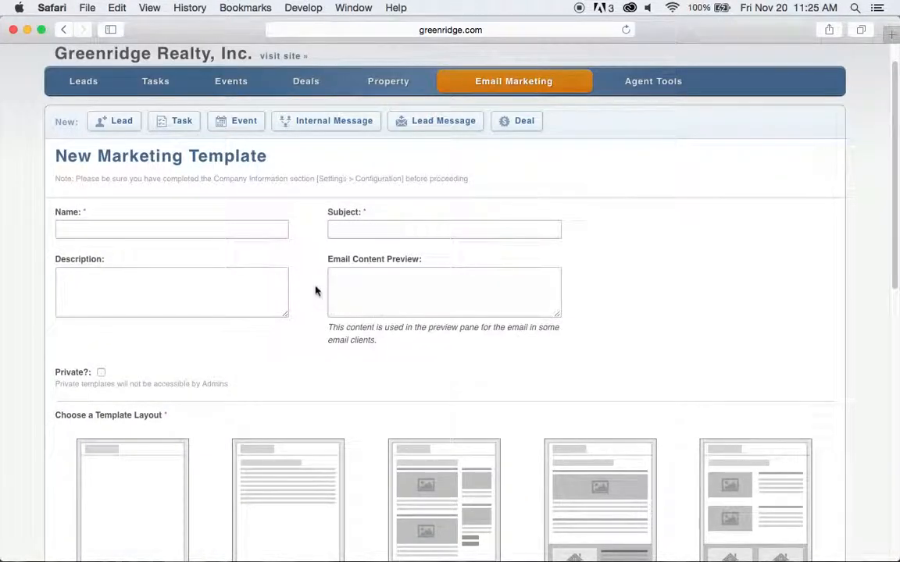
{"action": "left_click", "coordinate": [274, 236]}
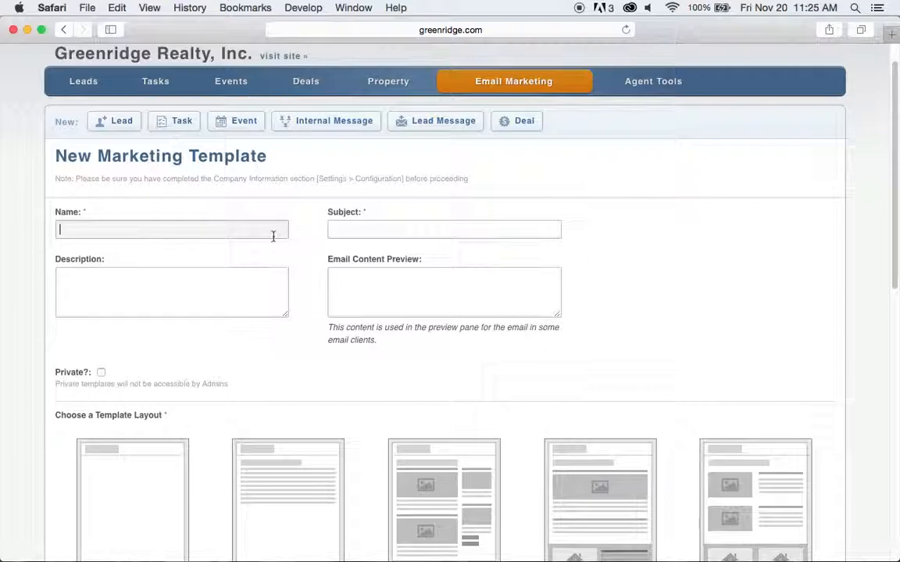
{"action": "type", "text": "New"}
{"action": "key", "text": "BackSpace"}
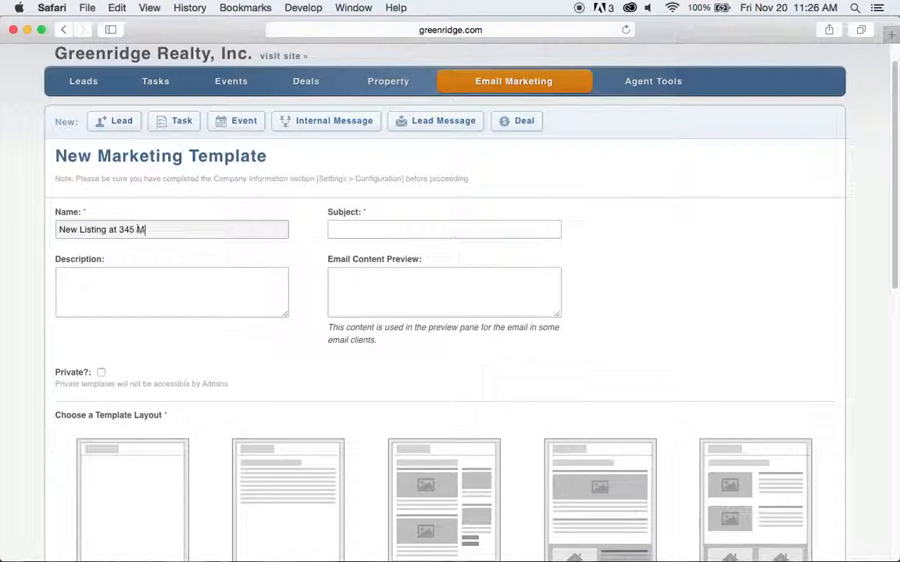
{"action": "key", "text": "Tab"}
{"action": "key", "text": "Tab"}
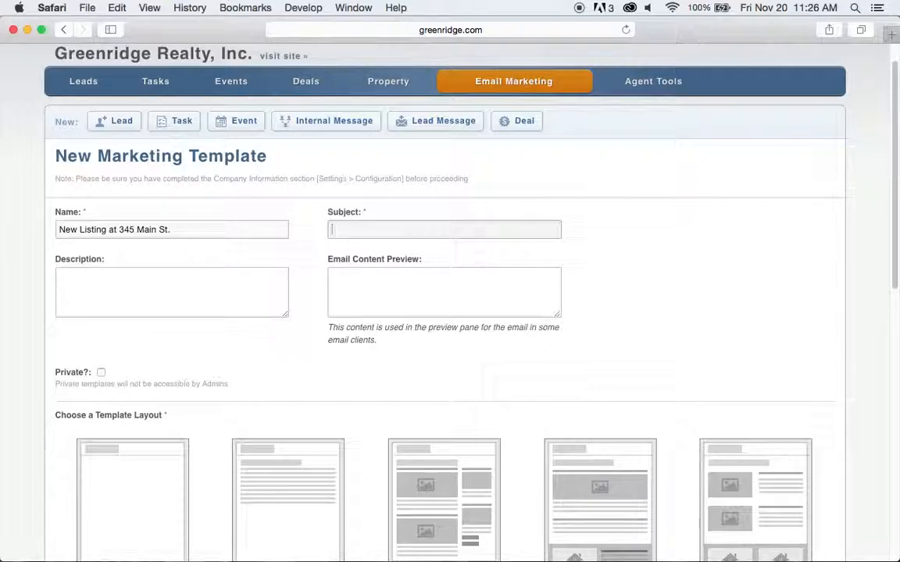
{"action": "type", "text": "Check o"}
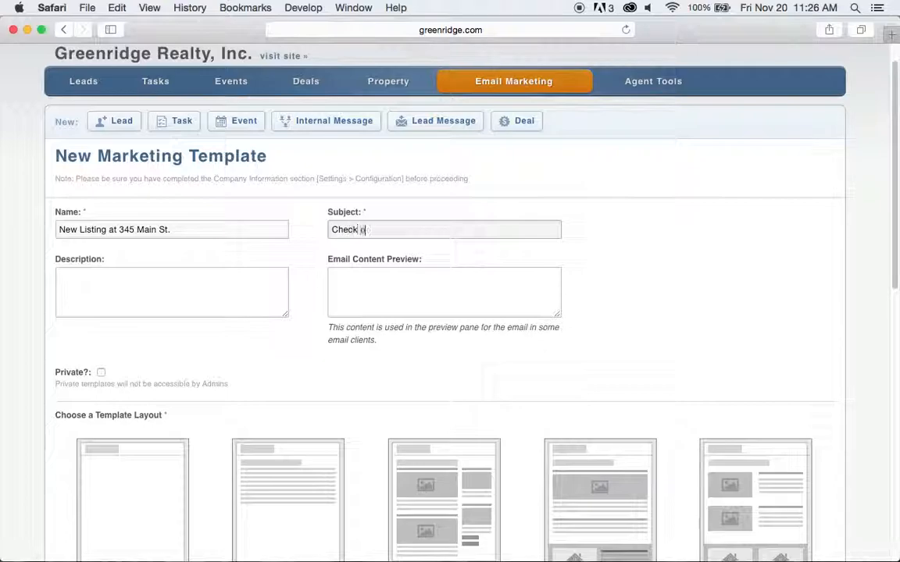
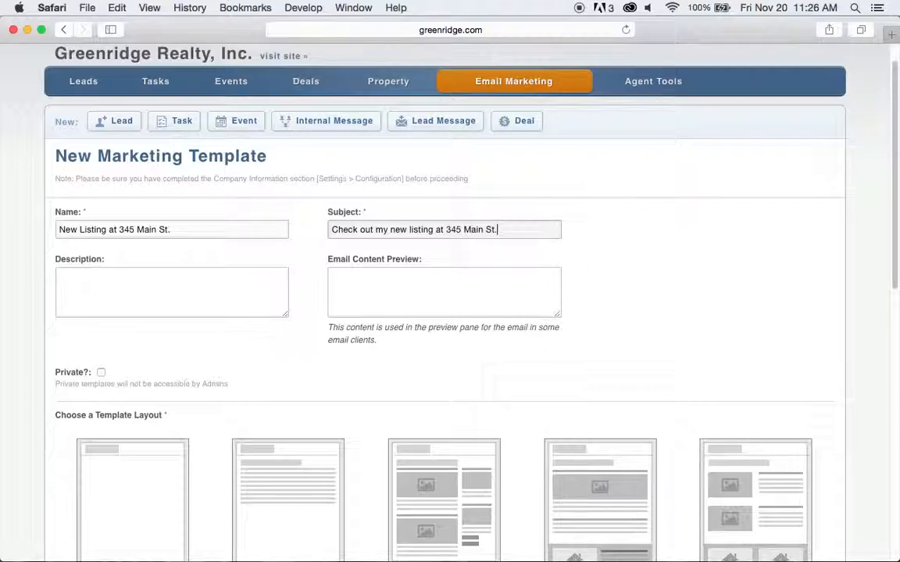
{"action": "key", "text": "Tab"}
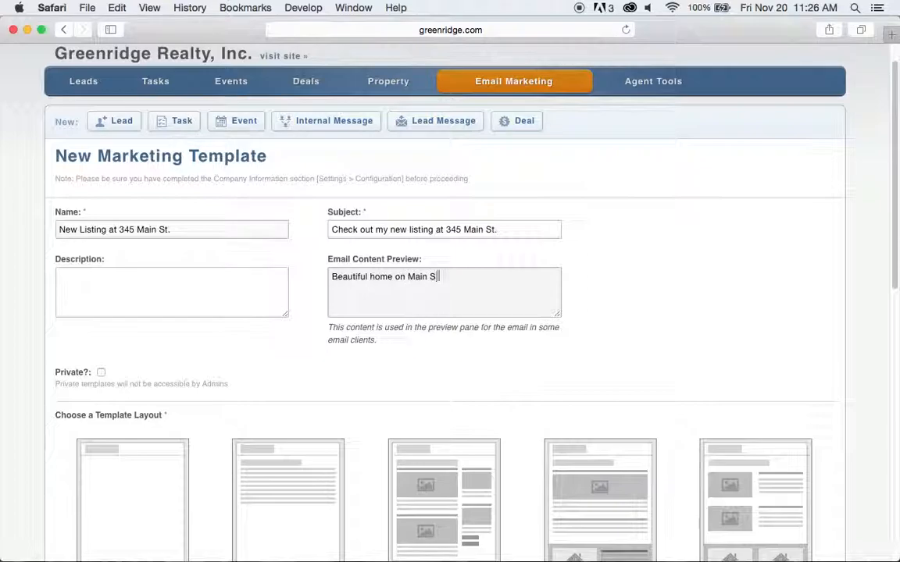
{"action": "type", "text": "."}
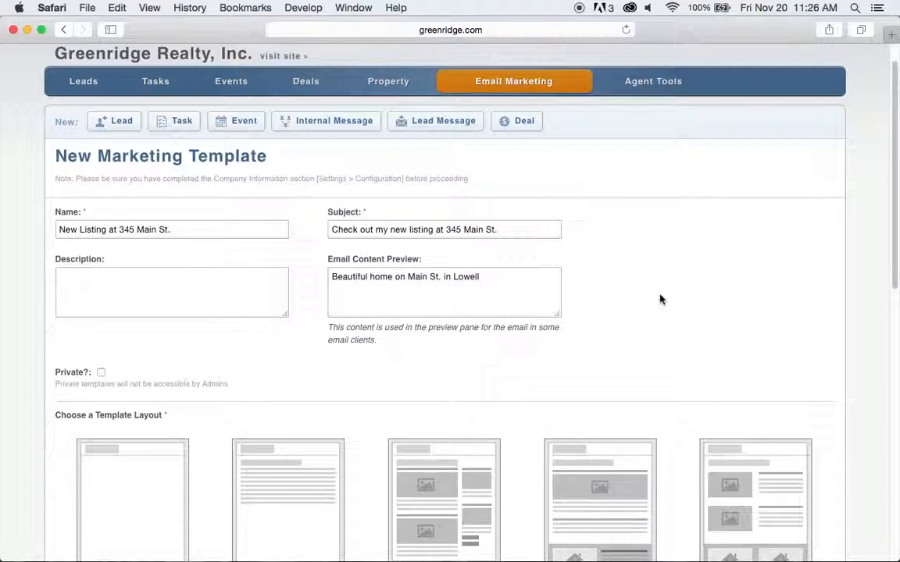
{"action": "scroll", "coordinate": [660, 299], "scroll_direction": "down", "scroll_amount": 3}
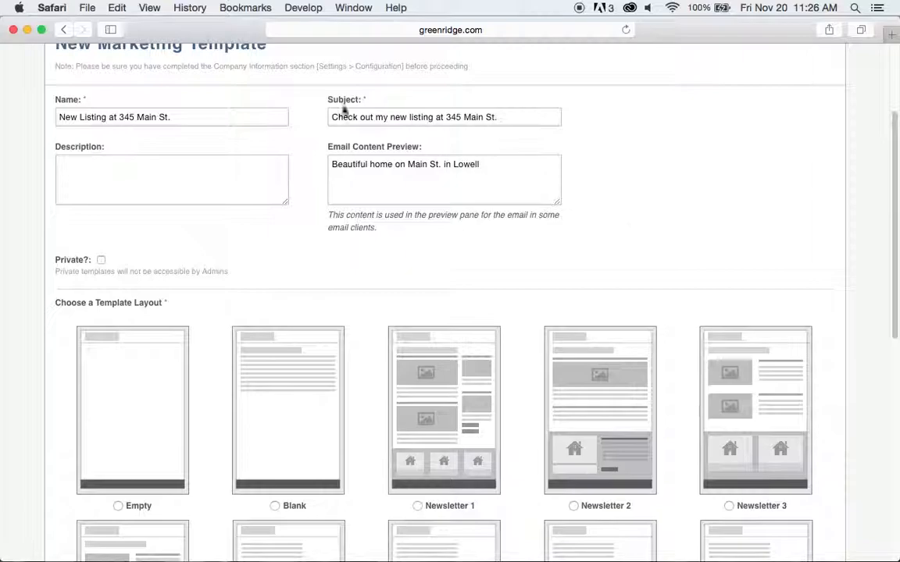
Choose the New Listing template layout.
{"action": "scroll", "coordinate": [672, 229], "scroll_direction": "down", "scroll_amount": 4}
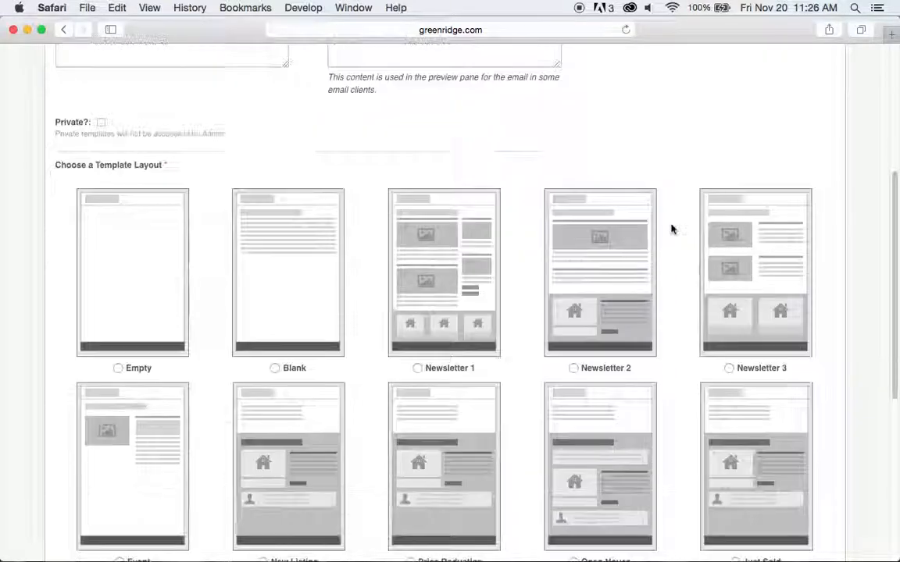
{"action": "scroll", "coordinate": [671, 229], "scroll_direction": "down", "scroll_amount": 5}
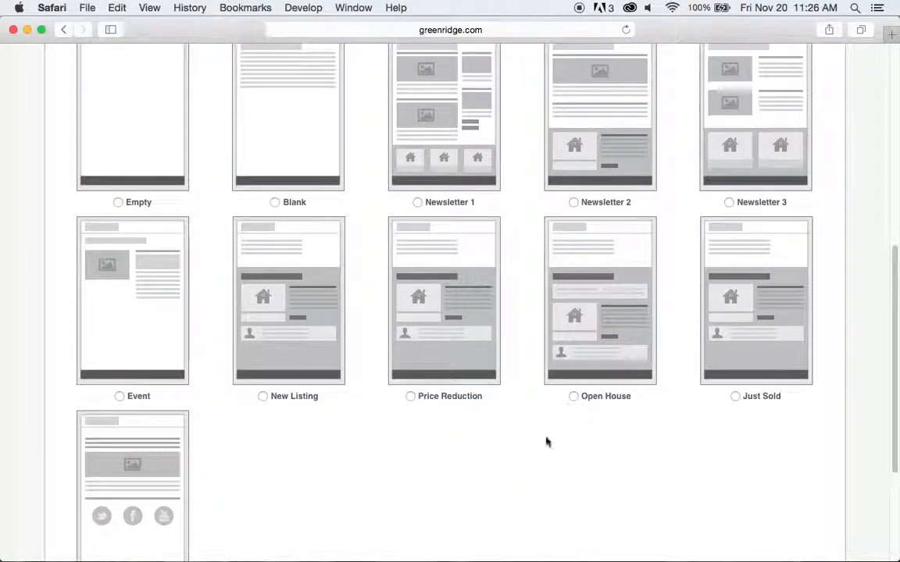
{"action": "left_click", "coordinate": [263, 397]}
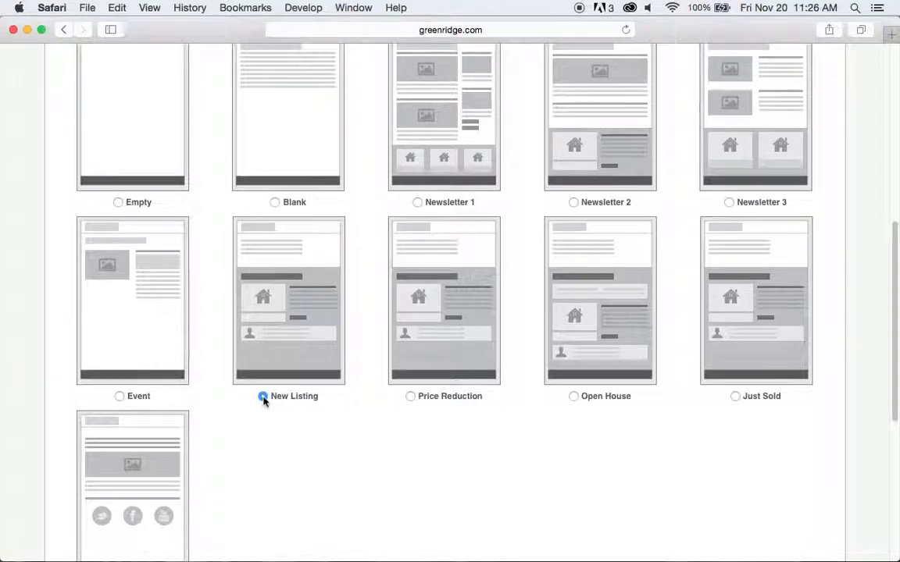
Add the property with MLS ID 15057541 from the autofill suggestions.
{"action": "scroll", "coordinate": [363, 450], "scroll_direction": "down", "scroll_amount": 3}
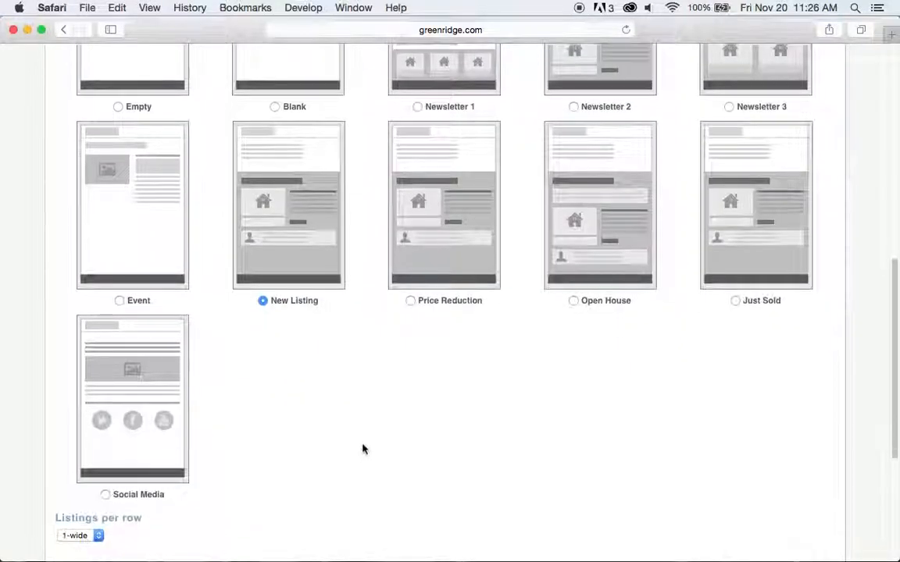
{"action": "scroll", "coordinate": [363, 450], "scroll_direction": "down", "scroll_amount": 6}
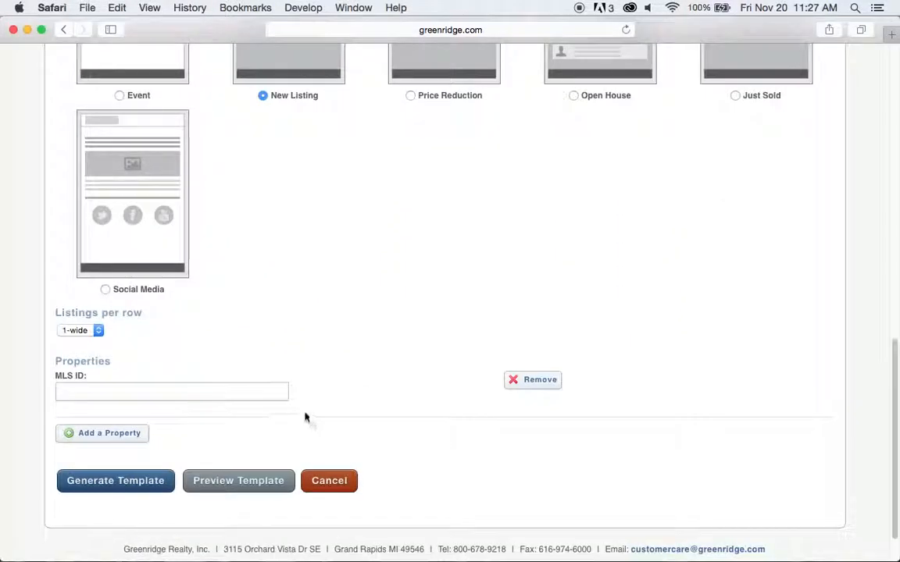
{"action": "left_click", "coordinate": [262, 393]}
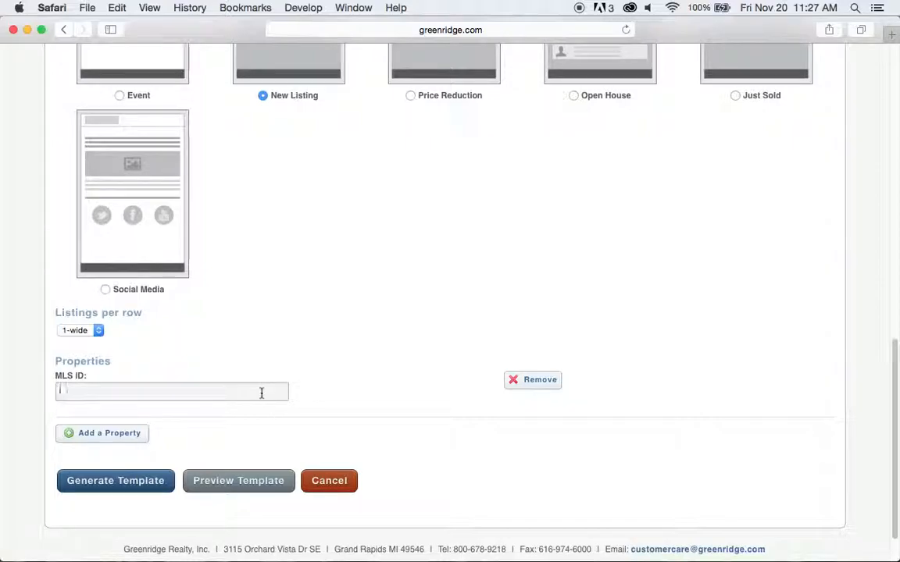
{"action": "type", "text": "150"}
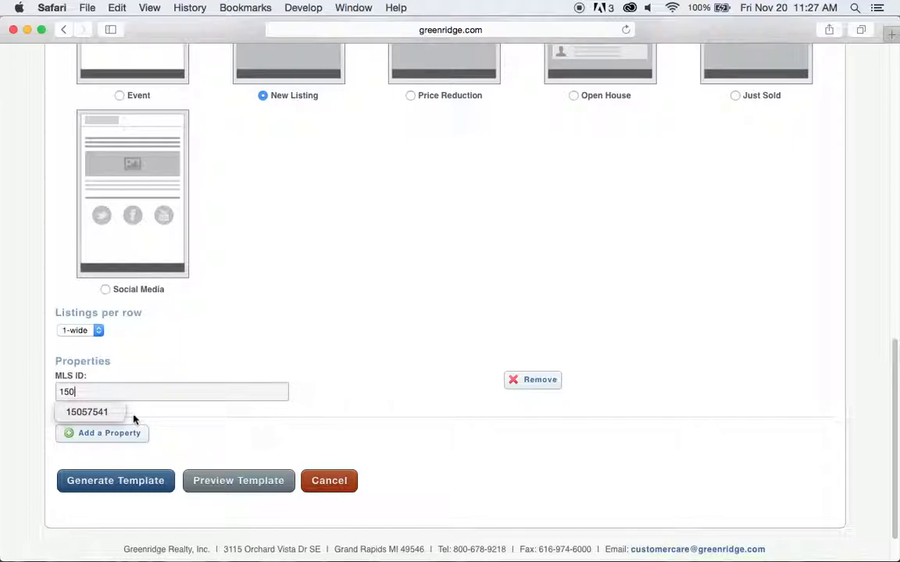
{"action": "key", "text": "Down"}
{"action": "key", "text": "Return"}
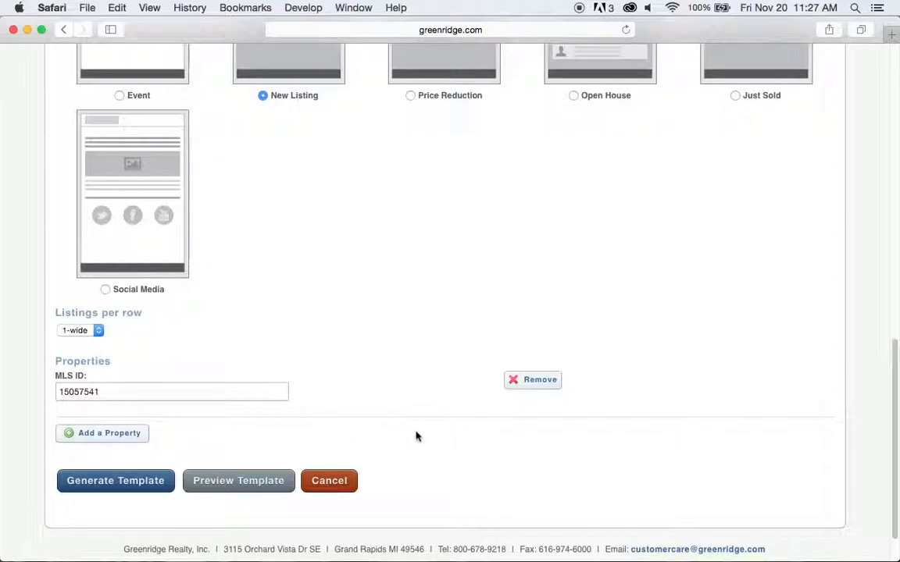
{"action": "scroll", "coordinate": [425, 462], "scroll_direction": "down", "scroll_amount": 2}
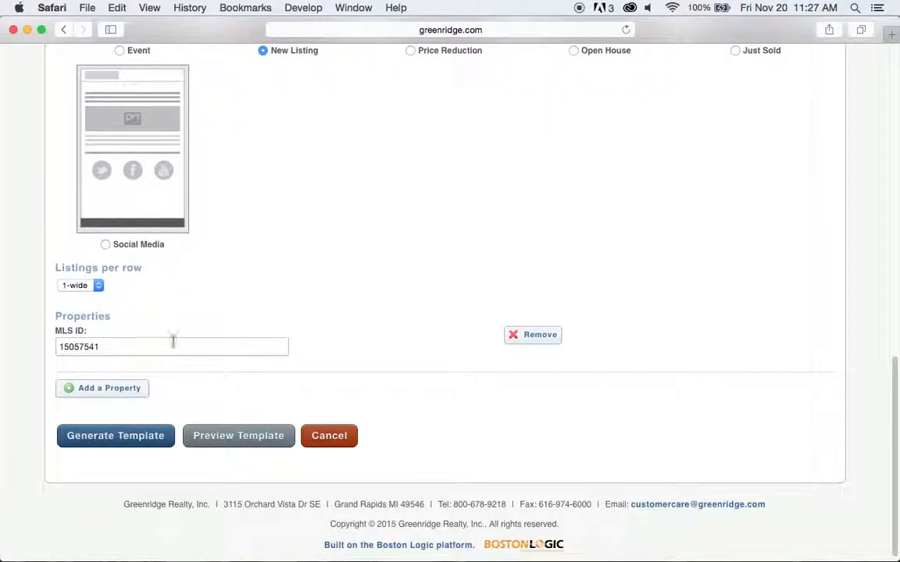
Generate the template and scroll to its HTML body with the logo, greeting and Just Listed section.
{"action": "left_click", "coordinate": [131, 443]}
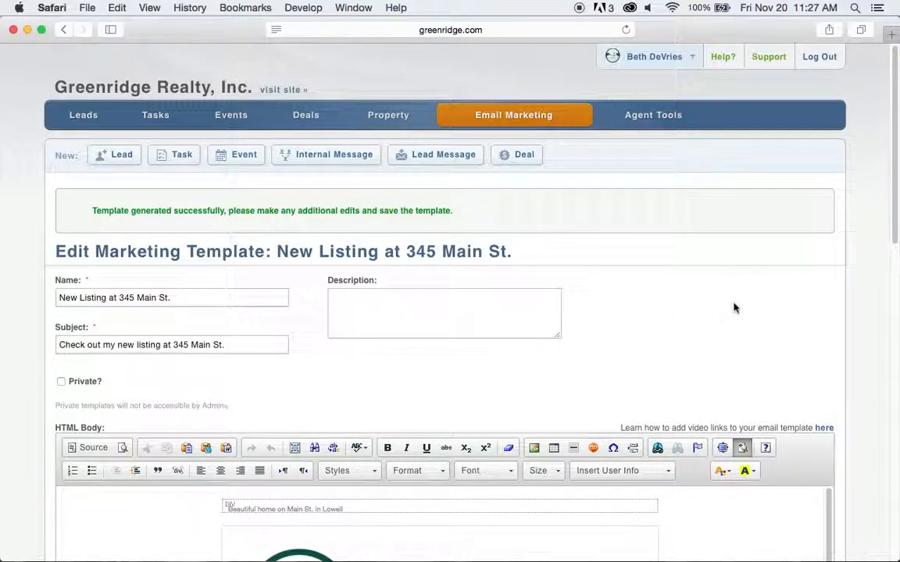
{"action": "scroll", "coordinate": [738, 308], "scroll_direction": "down", "scroll_amount": 3}
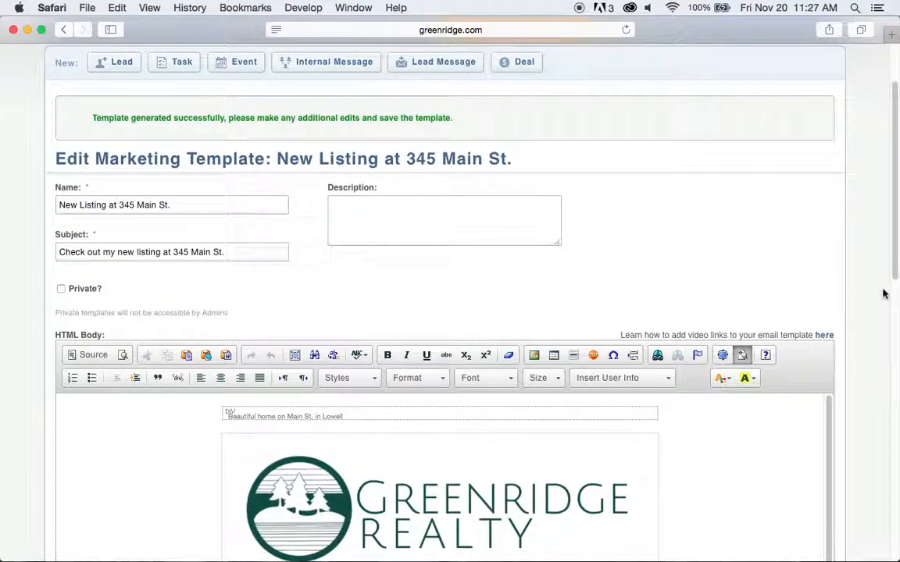
{"action": "scroll", "coordinate": [881, 296], "scroll_direction": "down", "scroll_amount": 2}
{"action": "scroll", "coordinate": [878, 298], "scroll_direction": "down", "scroll_amount": 7}
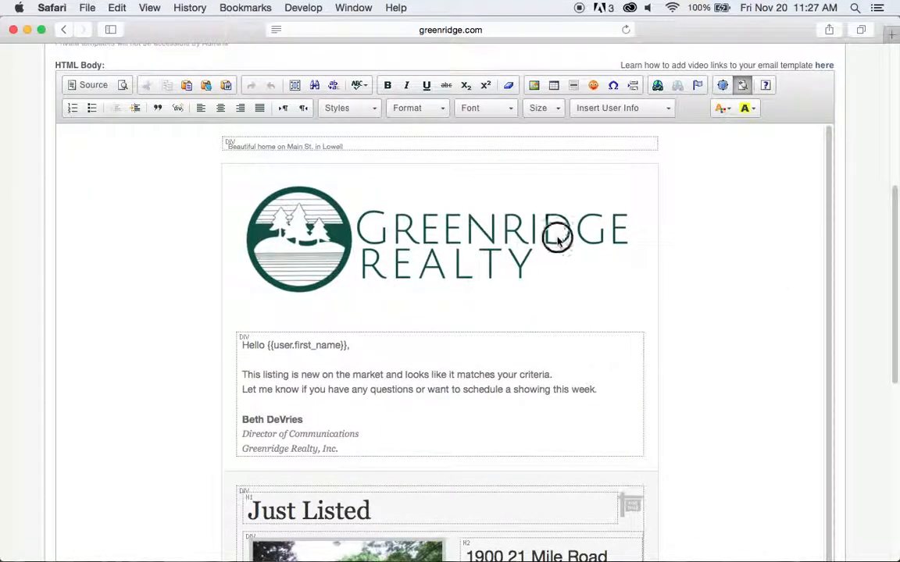
{"action": "left_click", "coordinate": [558, 239]}
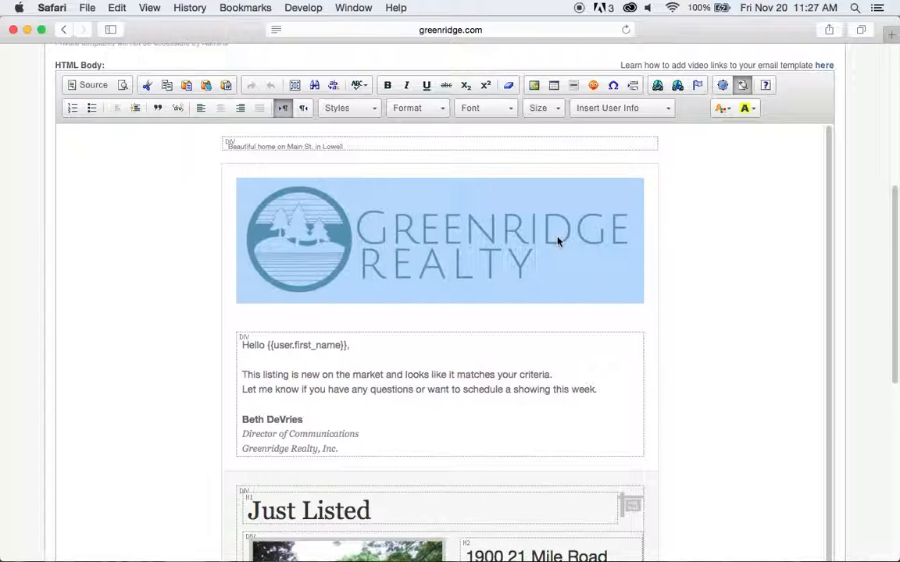
{"action": "mouse_move", "coordinate": [721, 227]}
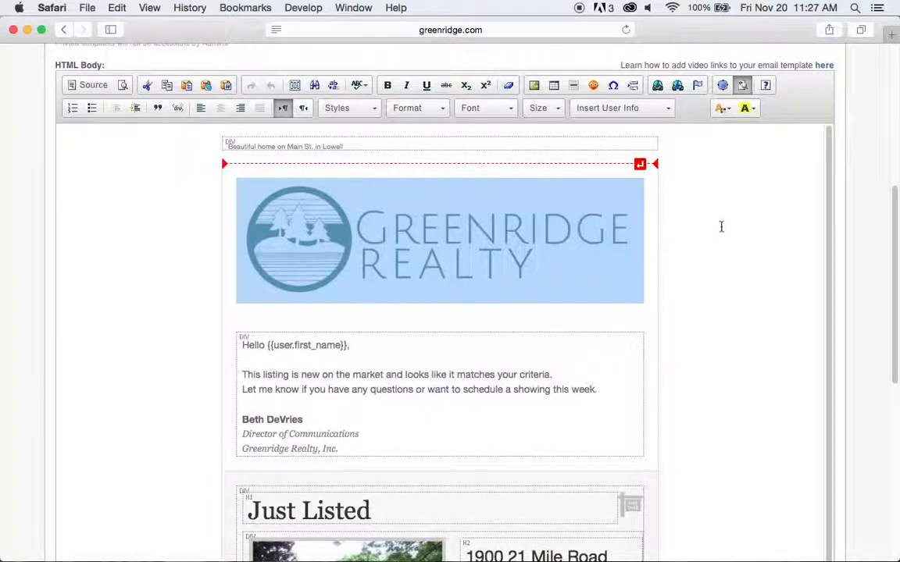
{"action": "scroll", "coordinate": [719, 229], "scroll_direction": "down", "scroll_amount": 1}
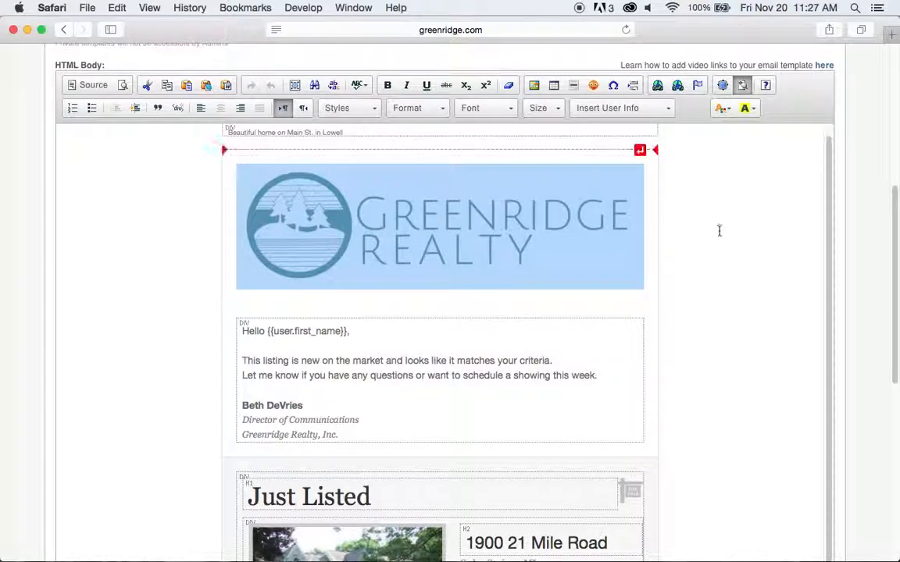
{"action": "left_click", "coordinate": [738, 269]}
{"action": "scroll", "coordinate": [744, 278], "scroll_direction": "down", "scroll_amount": 2}
{"action": "scroll", "coordinate": [745, 278], "scroll_direction": "down", "scroll_amount": 1}
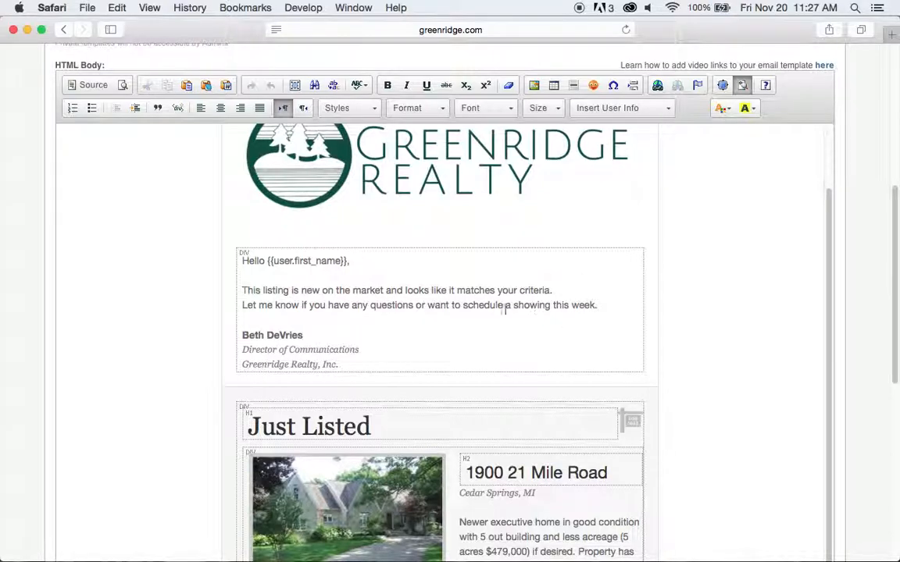
Add a comma to the greeting and delete the {{user.first_name}} field after Hello.
{"action": "left_click", "coordinate": [263, 290]}
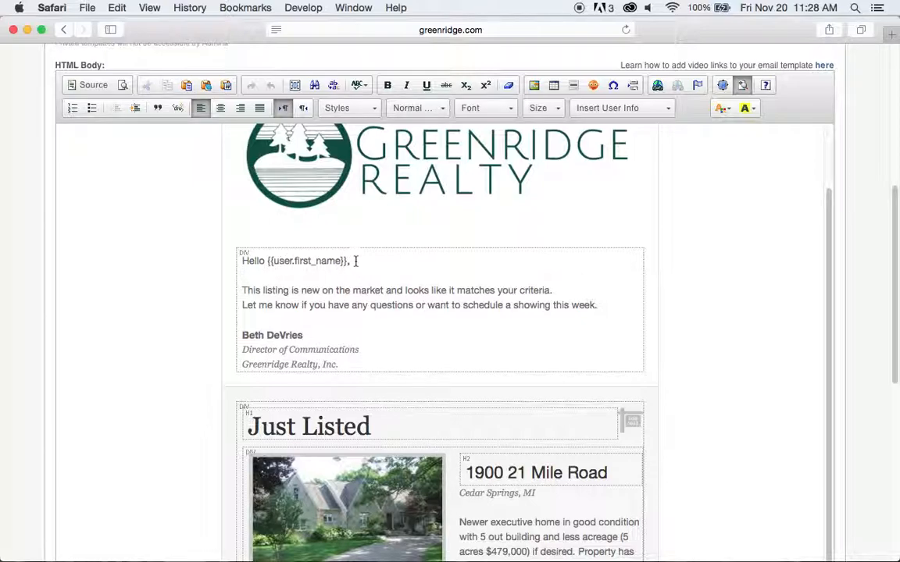
{"action": "type", "text": ","}
{"action": "left_click_drag", "start_coordinate": [356, 263], "coordinate": [266, 260]}
{"action": "key", "text": "BackSpace"}
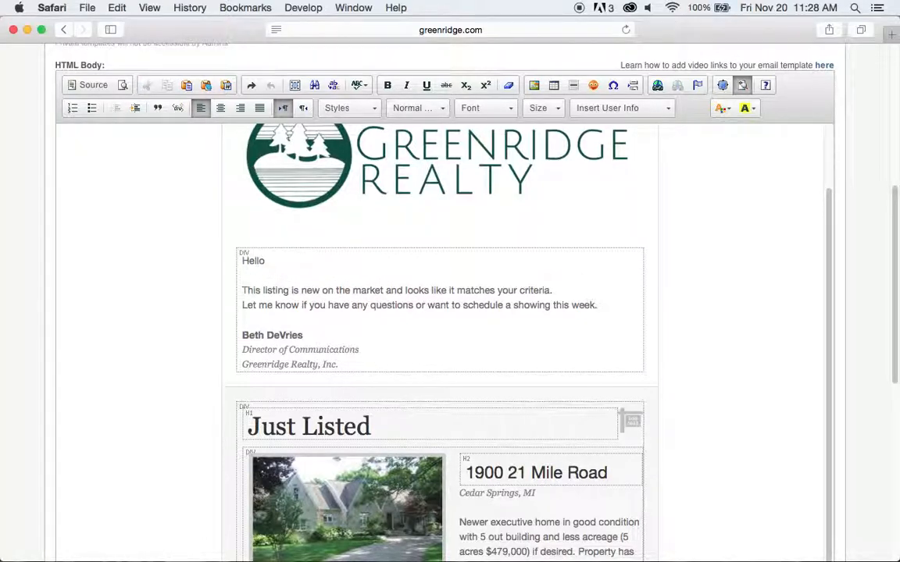
{"action": "left_click", "coordinate": [267, 261]}
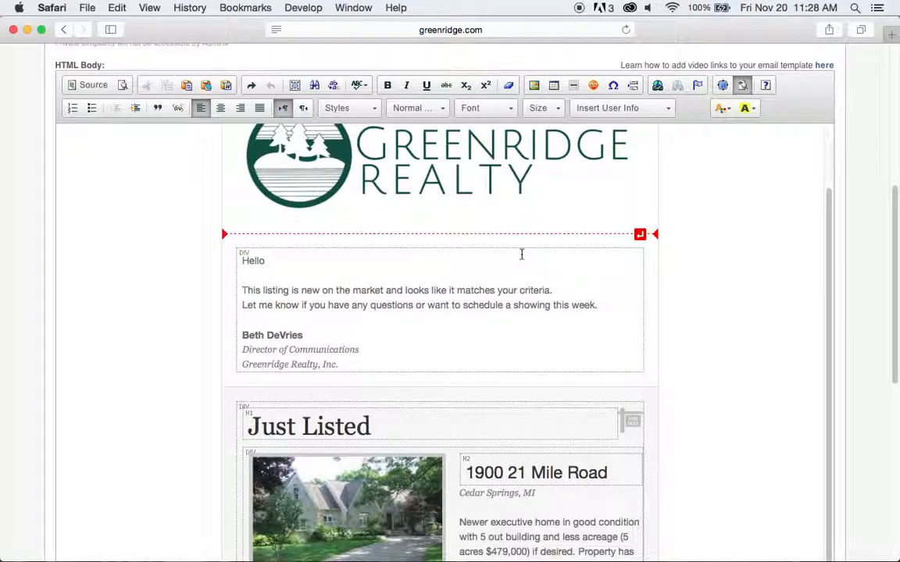
Insert the User's Full Name merge field after Hello.
{"action": "left_click", "coordinate": [672, 113]}
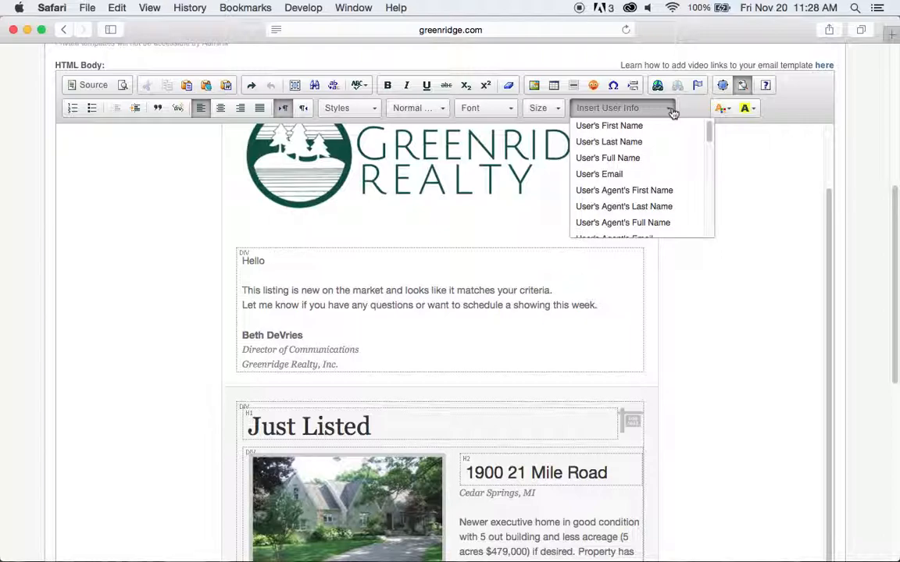
{"action": "left_click_drag", "start_coordinate": [709, 132], "coordinate": [710, 137]}
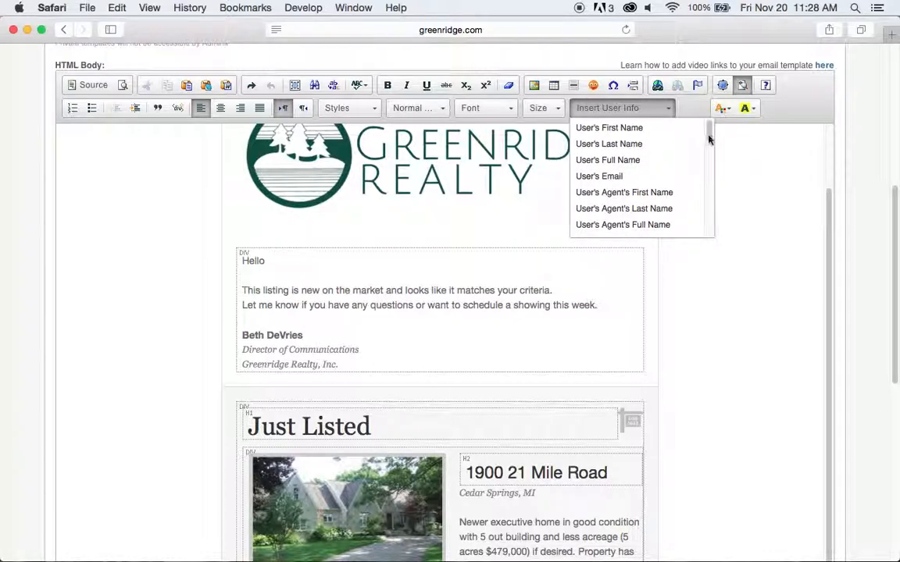
{"action": "left_click", "coordinate": [628, 164]}
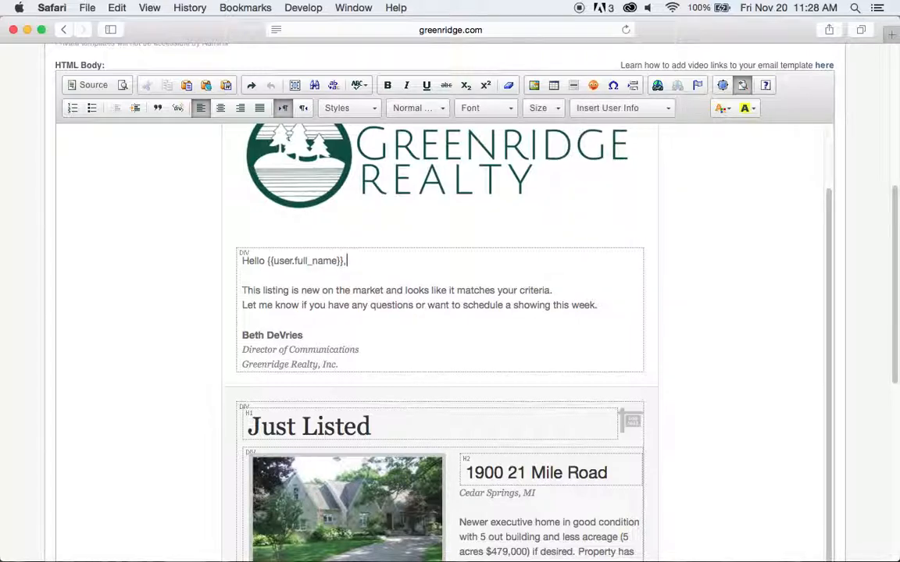
{"action": "left_click", "coordinate": [701, 241]}
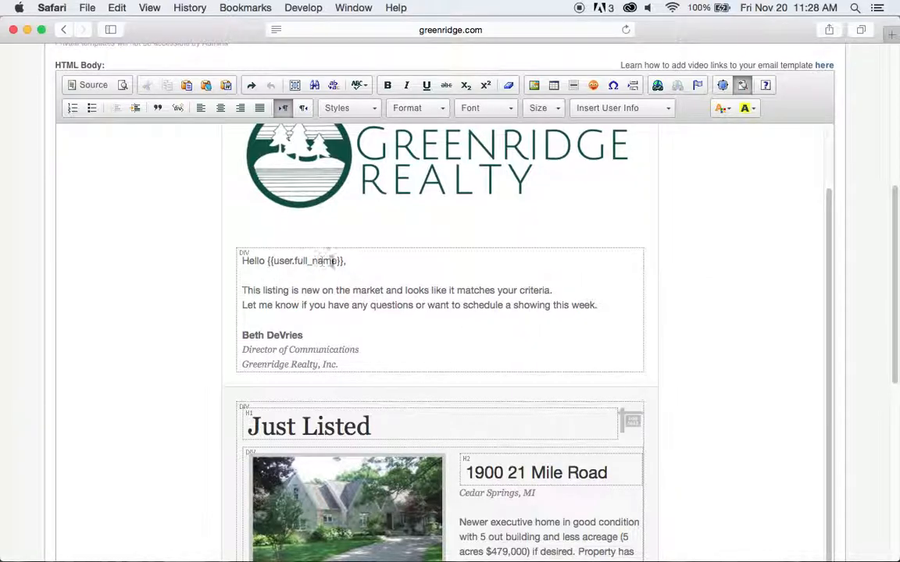
{"action": "left_click", "coordinate": [267, 260]}
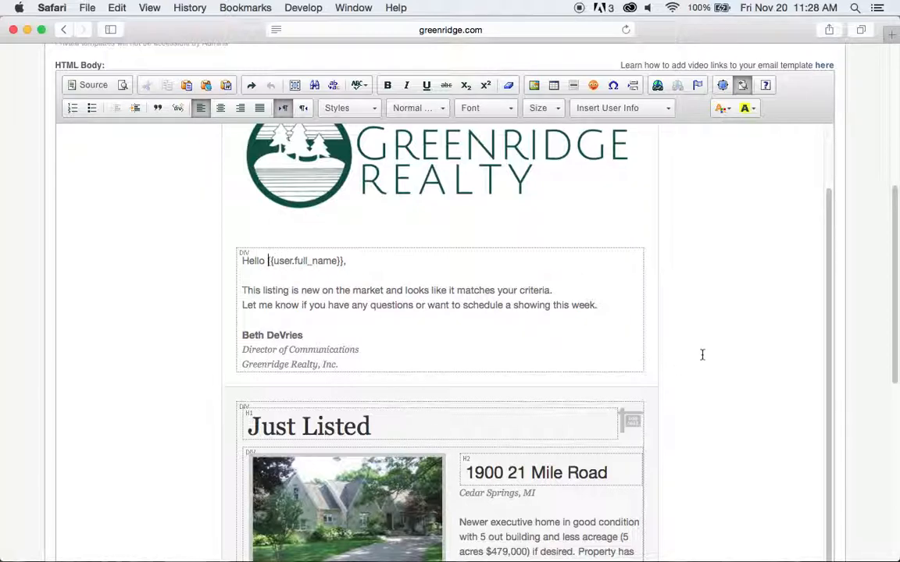
{"action": "left_click", "coordinate": [717, 336]}
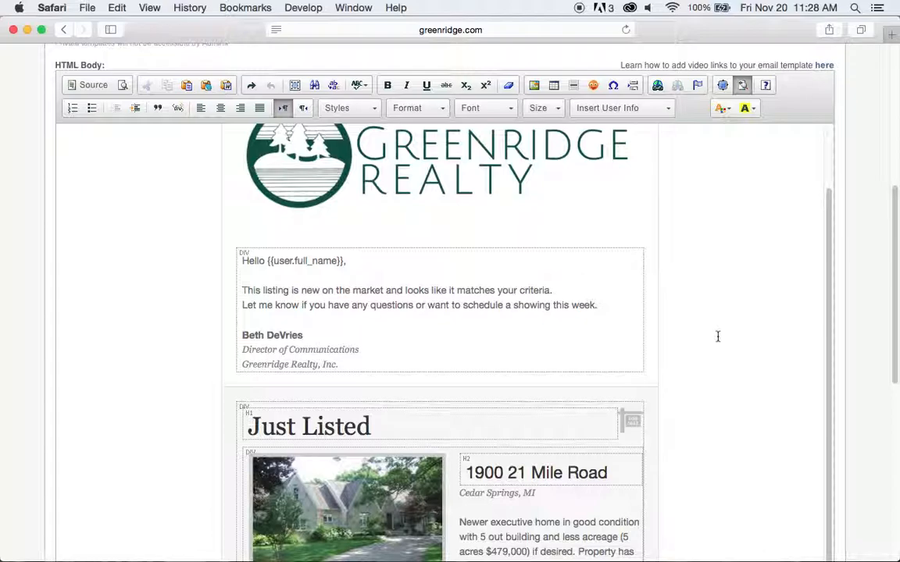
{"action": "scroll", "coordinate": [717, 336], "scroll_direction": "down", "scroll_amount": 2}
{"action": "left_click", "coordinate": [272, 266]}
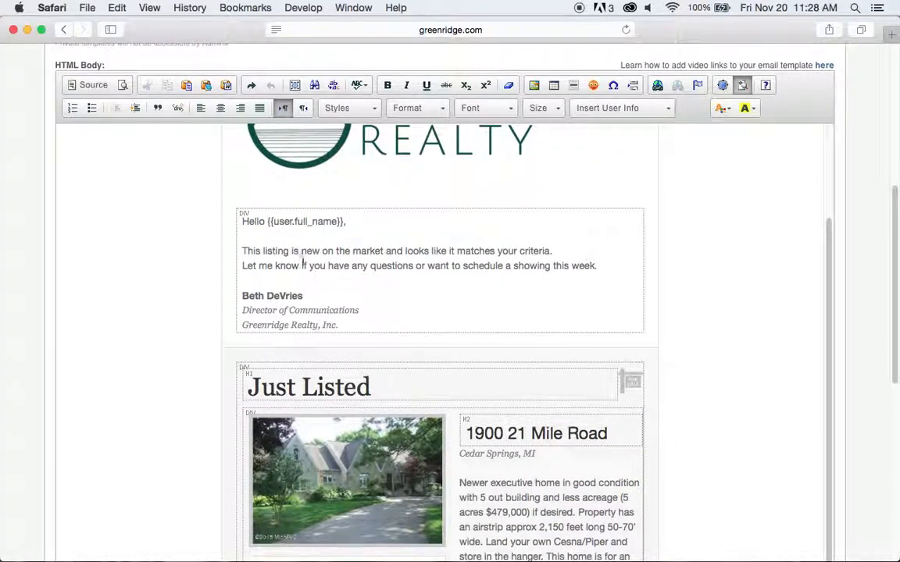
{"action": "scroll", "coordinate": [718, 312], "scroll_direction": "down", "scroll_amount": 5}
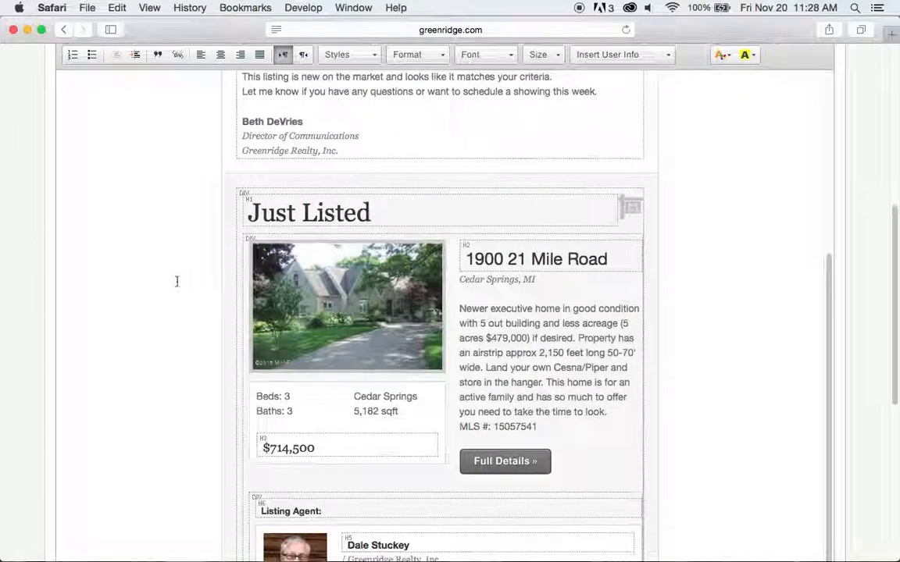
{"action": "scroll", "coordinate": [177, 281], "scroll_direction": "down", "scroll_amount": 1}
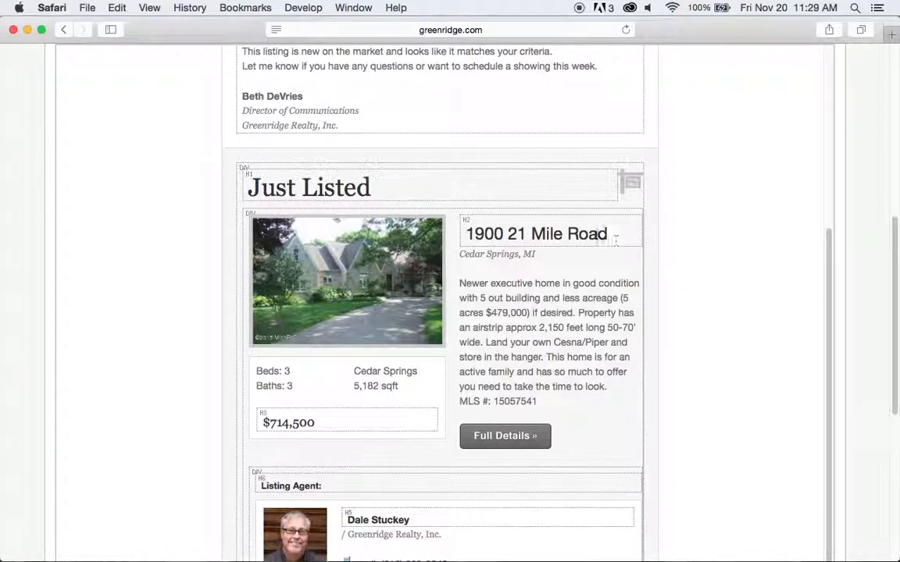
{"action": "left_click", "coordinate": [378, 259]}
{"action": "left_click_drag", "start_coordinate": [378, 259], "coordinate": [568, 405]}
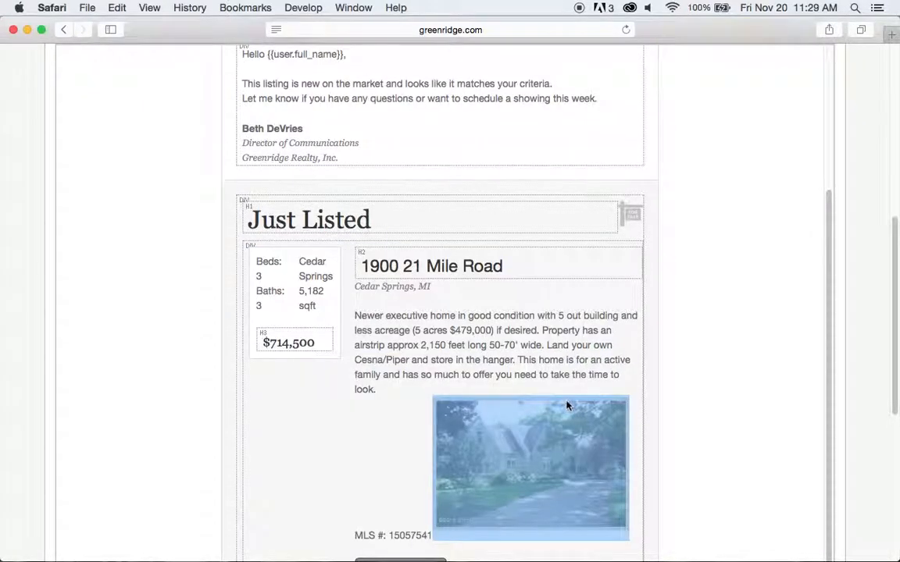
{"action": "left_click_drag", "start_coordinate": [570, 451], "coordinate": [574, 269]}
{"action": "left_click_drag", "start_coordinate": [509, 350], "coordinate": [345, 277]}
{"action": "left_click_drag", "start_coordinate": [422, 414], "coordinate": [208, 254]}
{"action": "scroll", "coordinate": [787, 281], "scroll_direction": "up", "scroll_amount": 1}
{"action": "scroll", "coordinate": [788, 281], "scroll_direction": "down", "scroll_amount": 5}
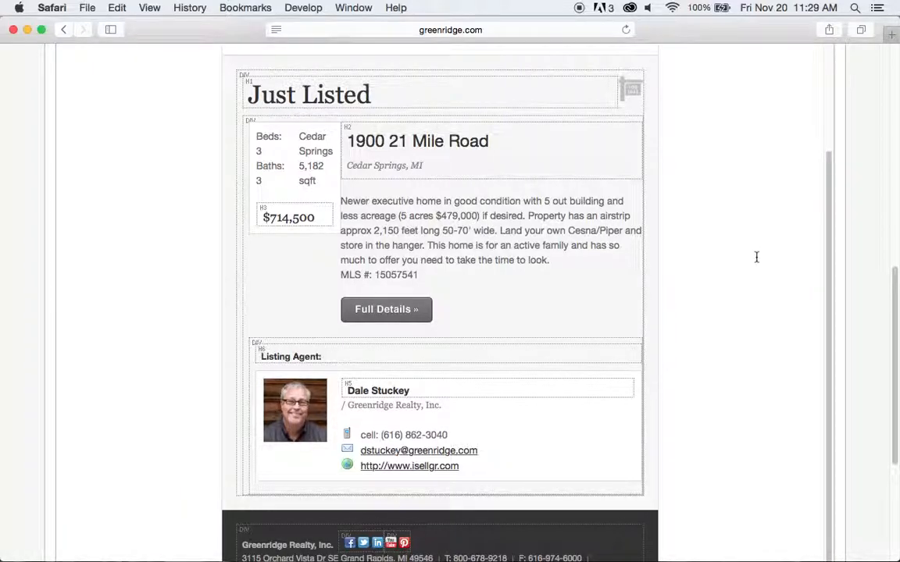
{"action": "scroll", "coordinate": [756, 257], "scroll_direction": "up", "scroll_amount": 3}
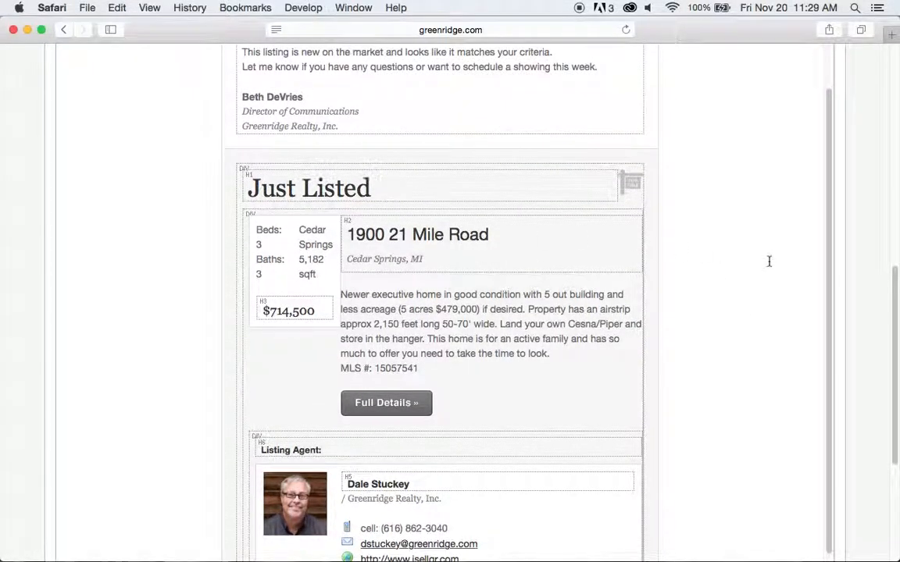
{"action": "scroll", "coordinate": [763, 249], "scroll_direction": "down", "scroll_amount": 2}
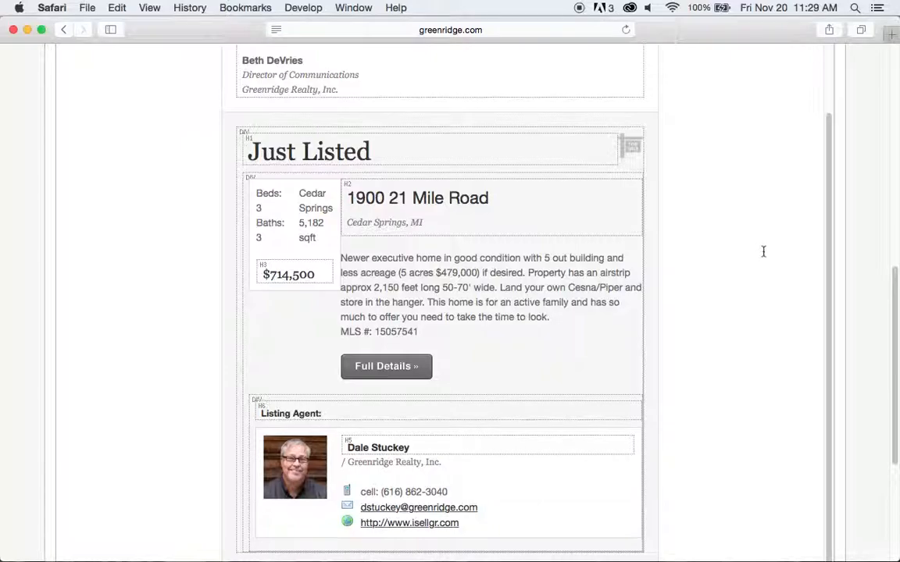
{"action": "scroll", "coordinate": [763, 251], "scroll_direction": "down", "scroll_amount": 3}
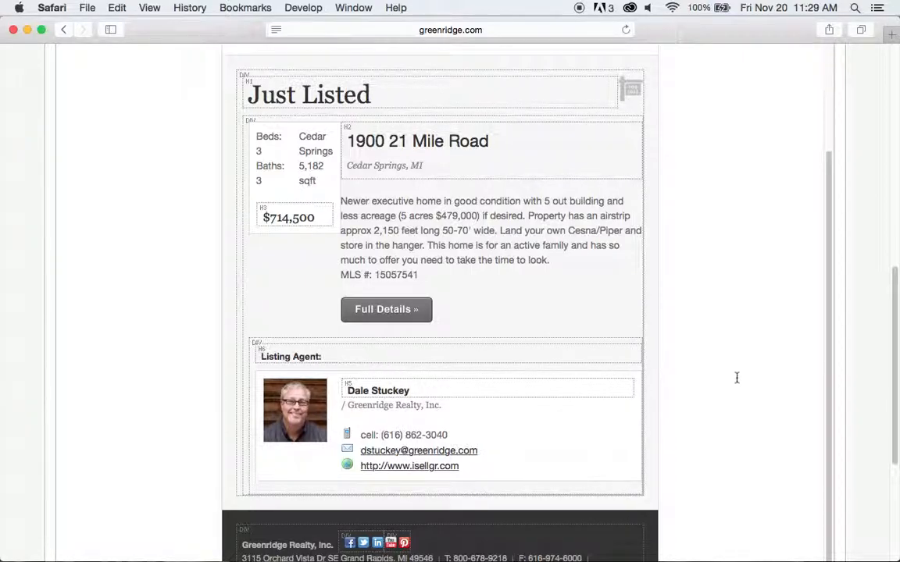
{"action": "scroll", "coordinate": [736, 378], "scroll_direction": "down", "scroll_amount": 5}
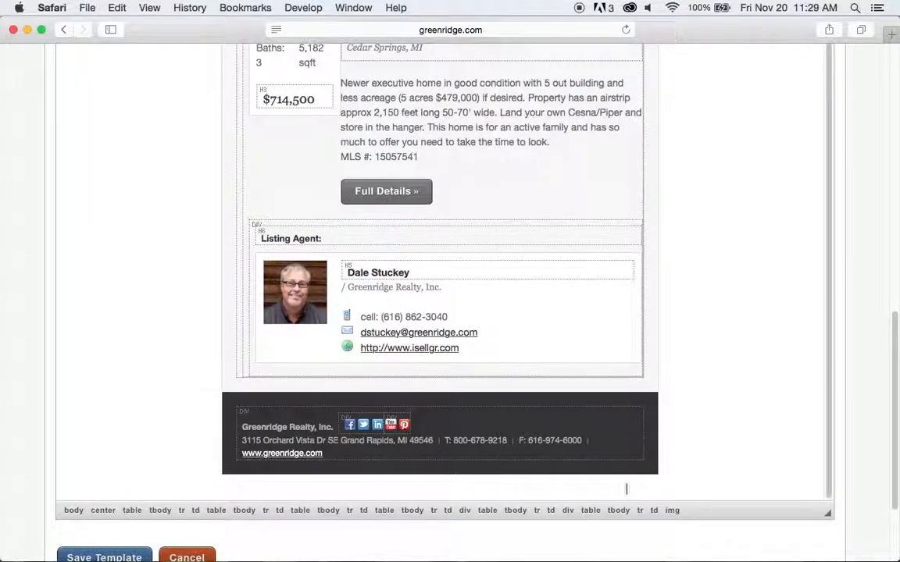
Delete the street address from the email footer.
{"action": "left_click", "coordinate": [318, 440]}
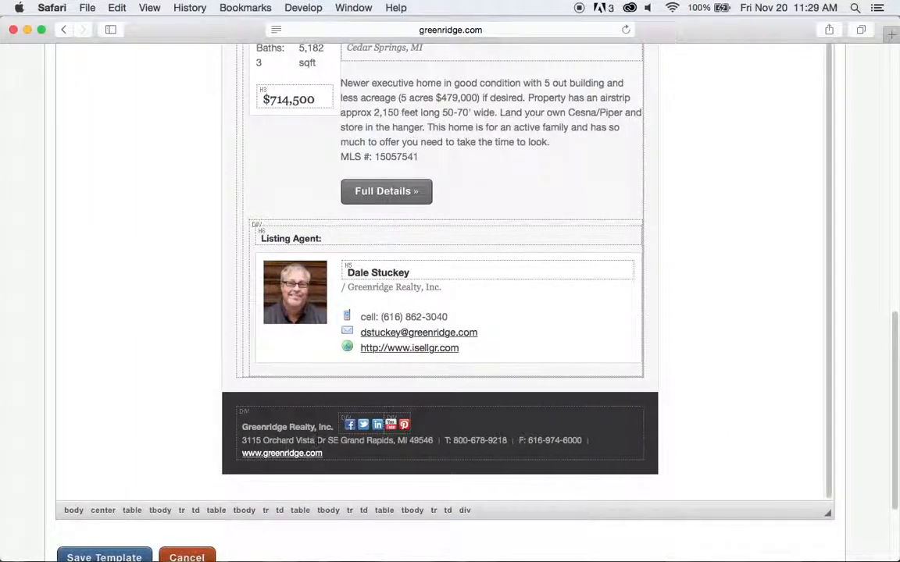
{"action": "left_click_drag", "start_coordinate": [241, 439], "coordinate": [432, 438]}
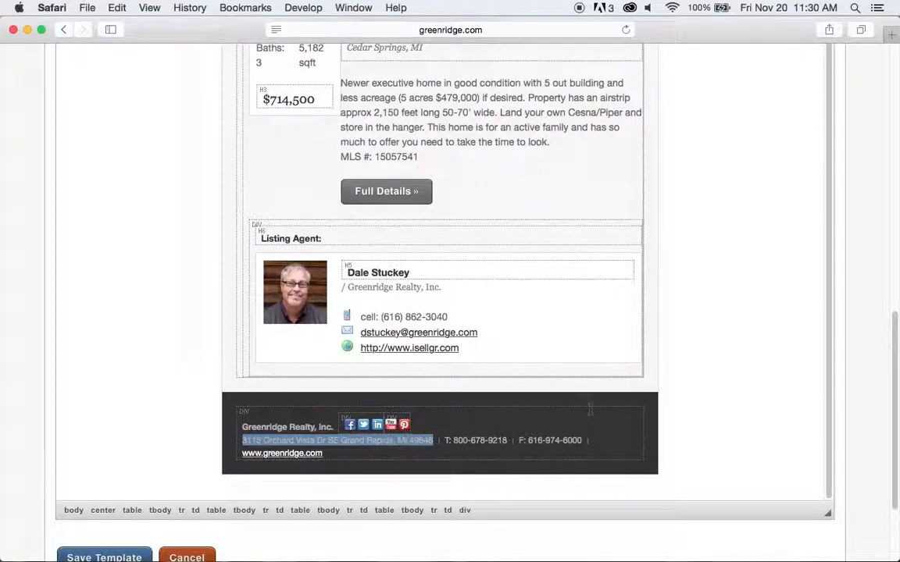
{"action": "key", "text": "BackSpace"}
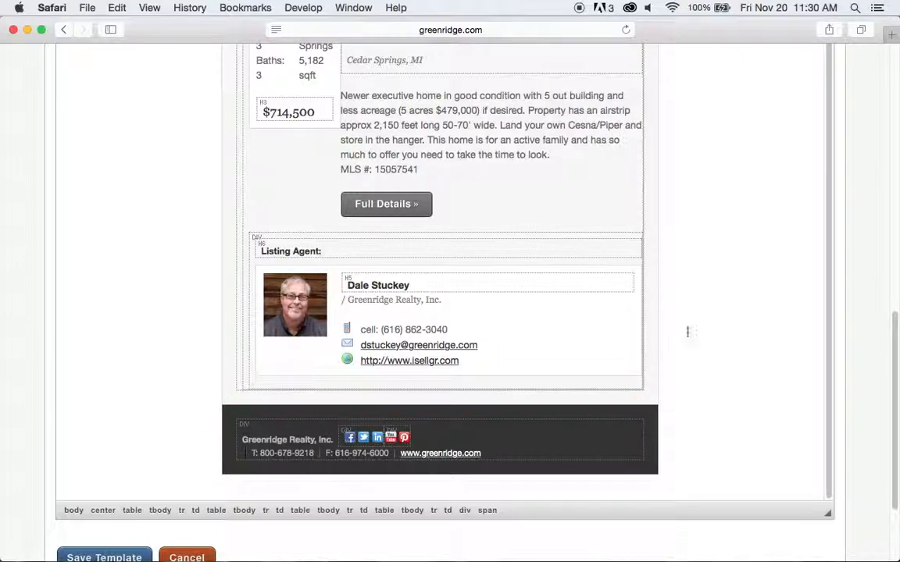
{"action": "scroll", "coordinate": [715, 312], "scroll_direction": "down", "scroll_amount": 1}
{"action": "scroll", "coordinate": [717, 309], "scroll_direction": "up", "scroll_amount": 3}
{"action": "scroll", "coordinate": [718, 308], "scroll_direction": "down", "scroll_amount": 2}
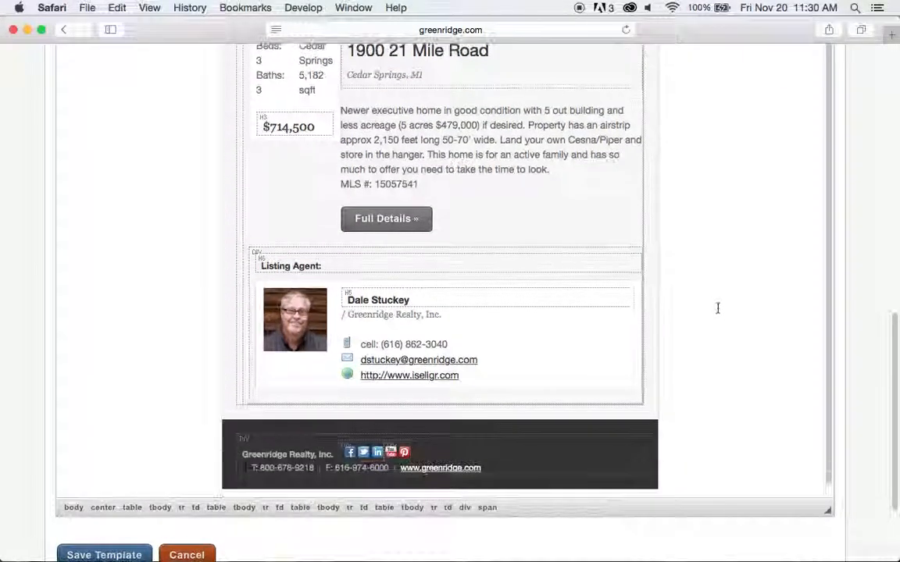
{"action": "scroll", "coordinate": [718, 308], "scroll_direction": "up", "scroll_amount": 10}
{"action": "scroll", "coordinate": [718, 306], "scroll_direction": "up", "scroll_amount": 1}
Insert the User's Agent's Address 1 merge field in its place.
{"action": "left_click", "coordinate": [668, 155]}
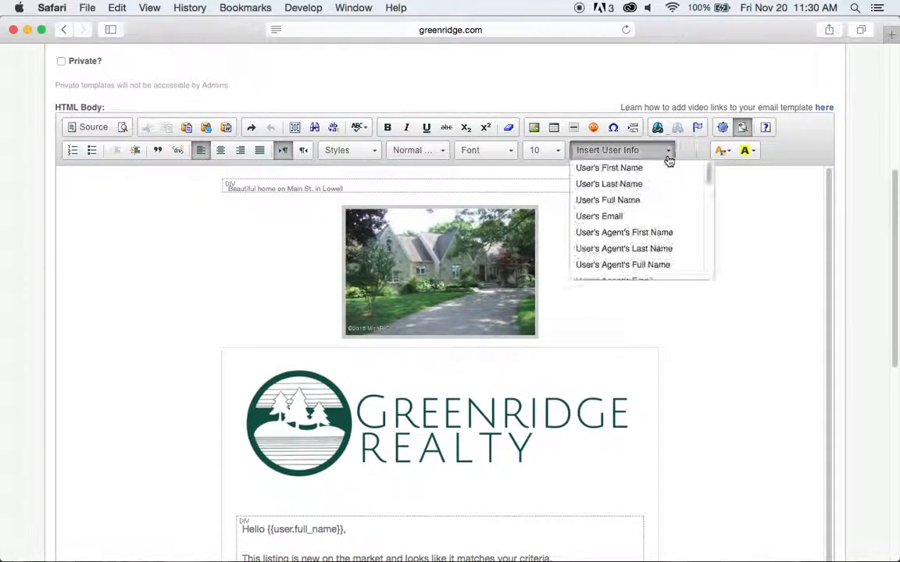
{"action": "left_click_drag", "start_coordinate": [711, 175], "coordinate": [711, 185]}
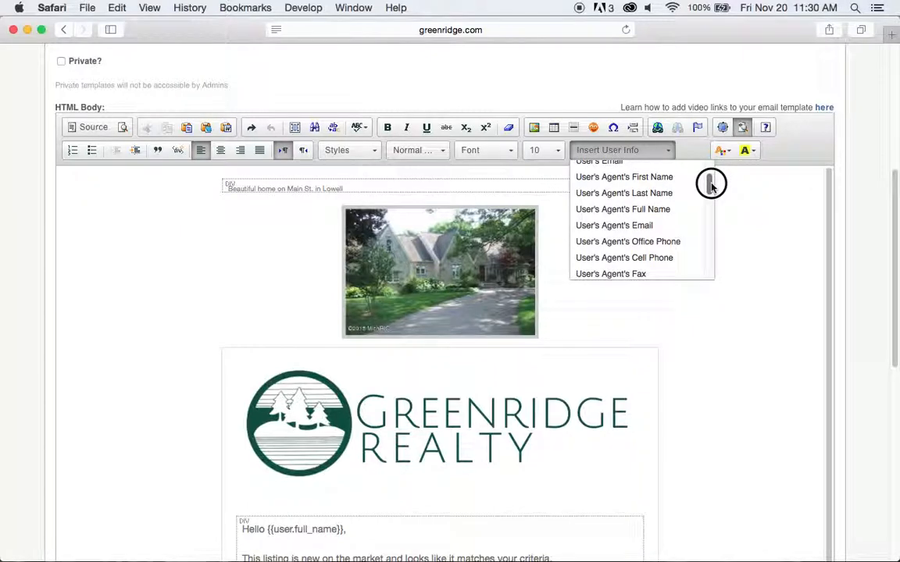
{"action": "left_click_drag", "start_coordinate": [711, 185], "coordinate": [705, 202]}
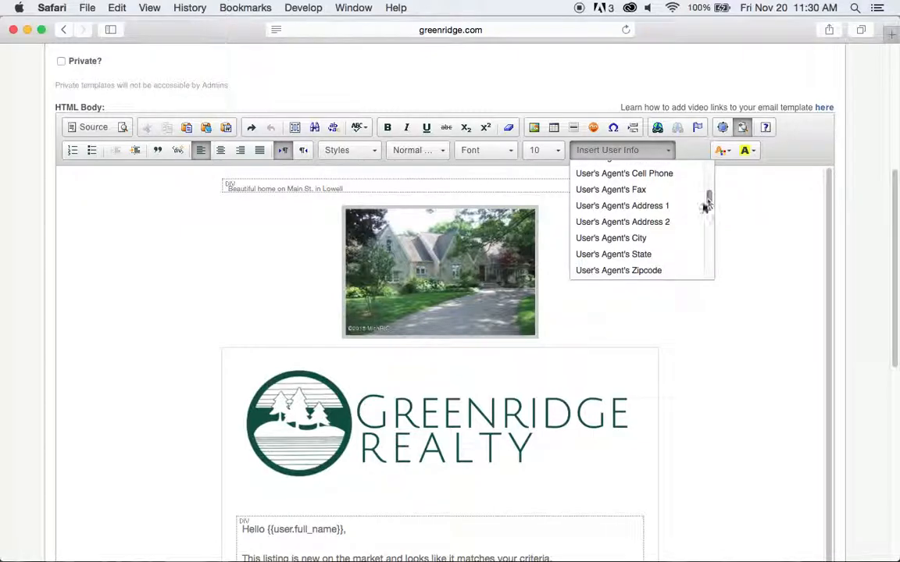
{"action": "left_click", "coordinate": [659, 207]}
{"action": "scroll", "coordinate": [729, 237], "scroll_direction": "down", "scroll_amount": 3}
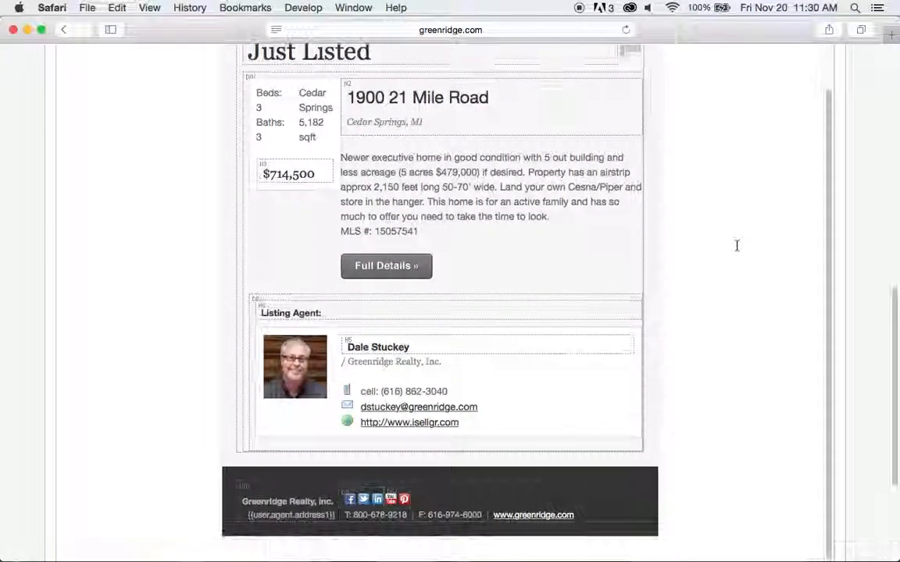
{"action": "scroll", "coordinate": [736, 246], "scroll_direction": "down", "scroll_amount": 2}
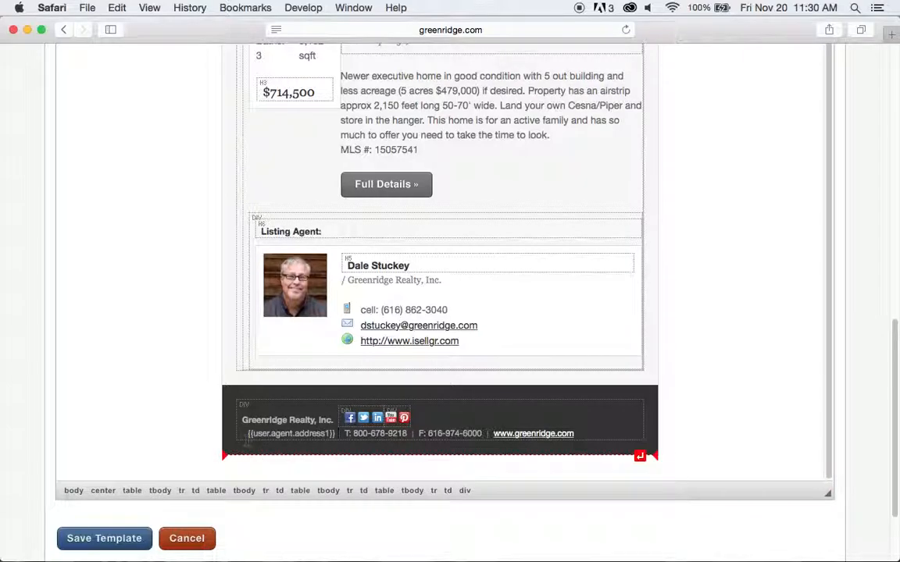
Swap the footer's T: and F: numbers for the {{user.agent.office_phone}} merge field.
{"action": "left_click_drag", "start_coordinate": [344, 441], "coordinate": [479, 434]}
{"action": "scroll", "coordinate": [737, 253], "scroll_direction": "up", "scroll_amount": 1}
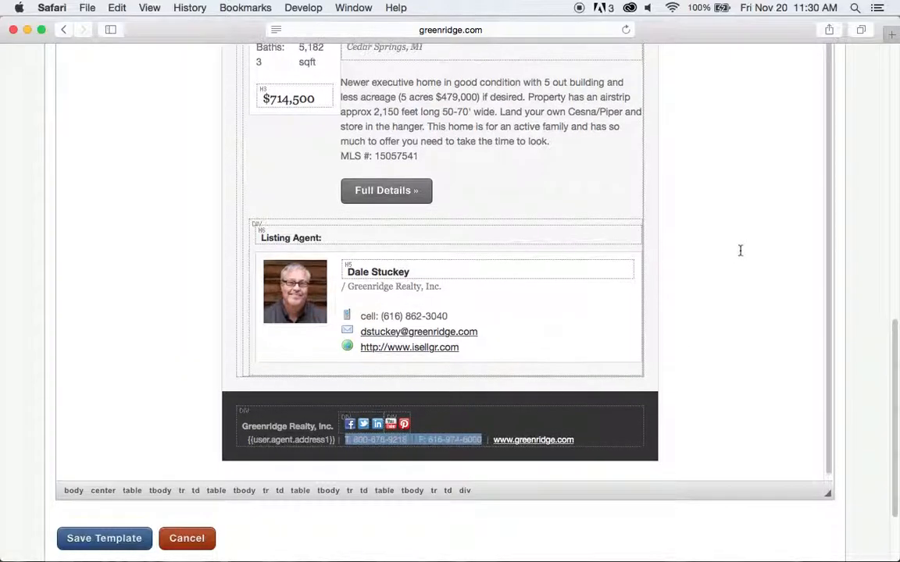
{"action": "key", "text": "BackSpace"}
{"action": "scroll", "coordinate": [740, 249], "scroll_direction": "up", "scroll_amount": 15}
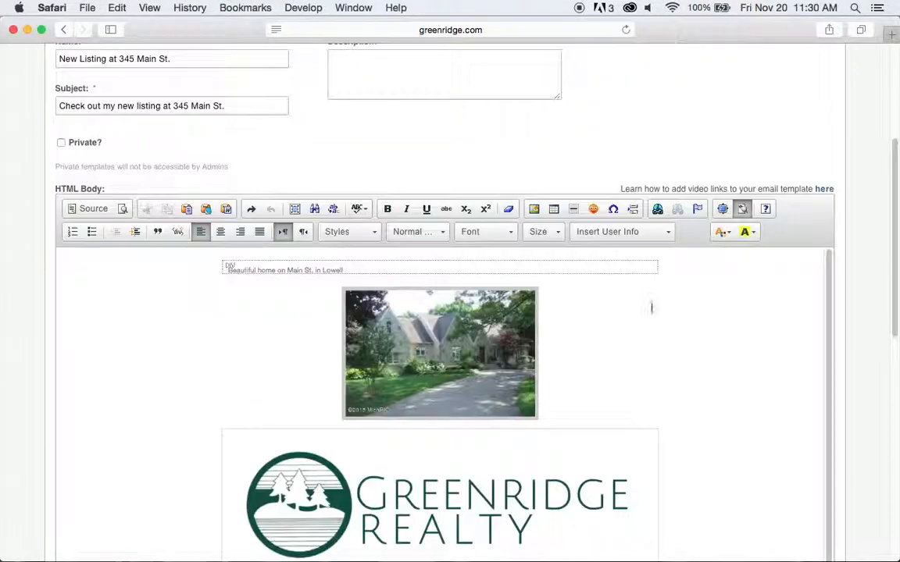
{"action": "left_click", "coordinate": [667, 232]}
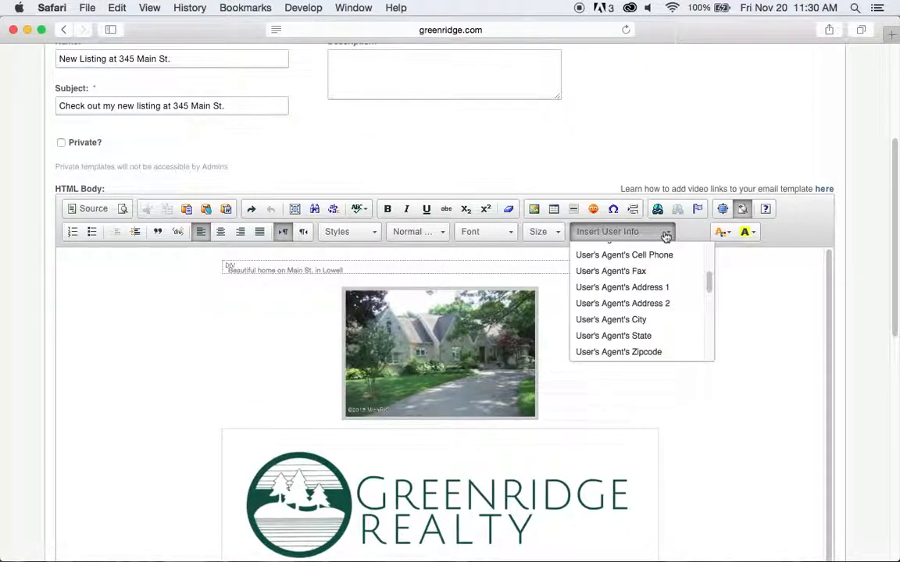
{"action": "left_click_drag", "start_coordinate": [711, 289], "coordinate": [707, 275]}
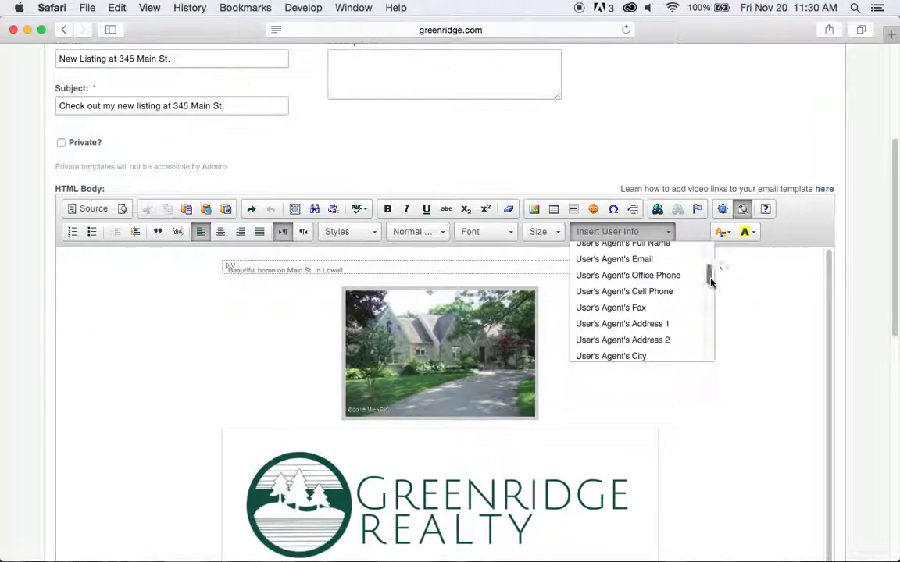
{"action": "left_click", "coordinate": [645, 282]}
{"action": "scroll", "coordinate": [727, 328], "scroll_direction": "down", "scroll_amount": 5}
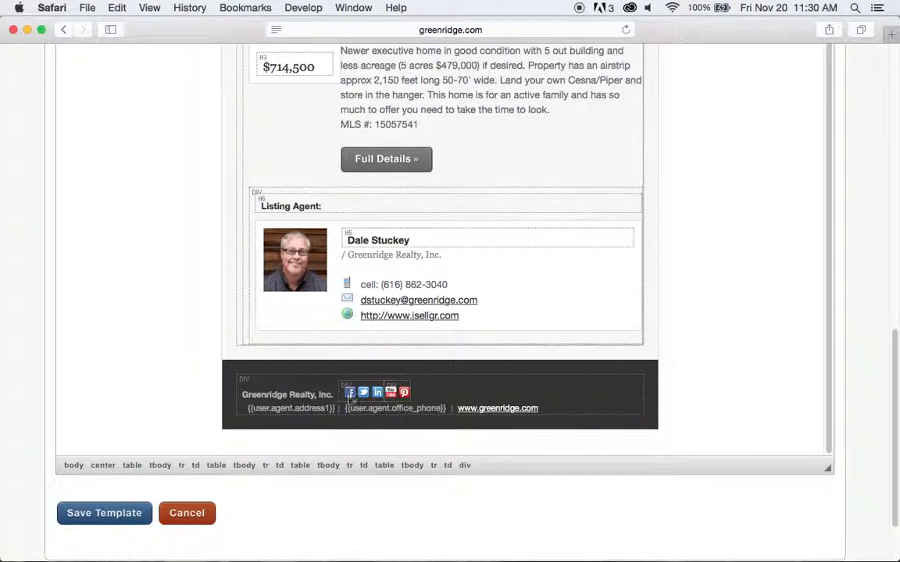
{"action": "double_click", "coordinate": [350, 394]}
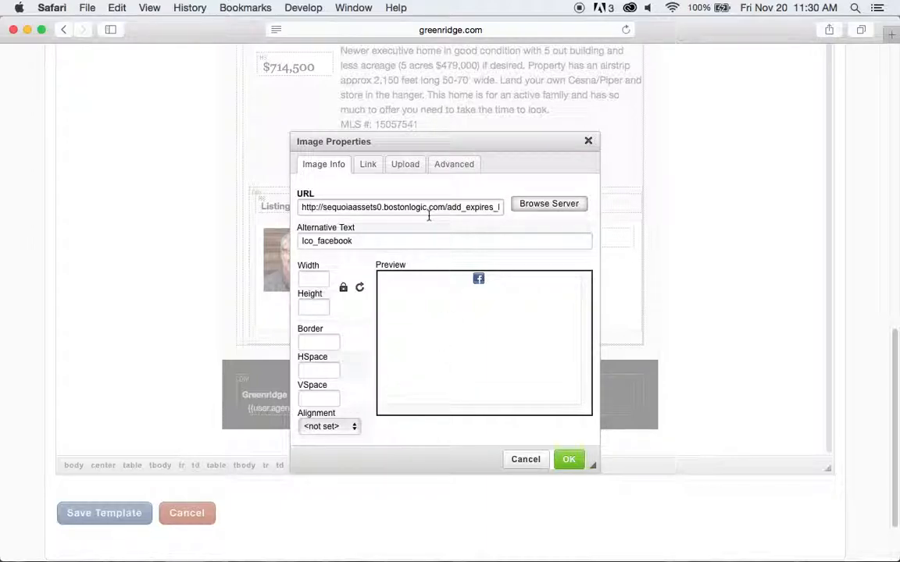
{"action": "left_click", "coordinate": [370, 167]}
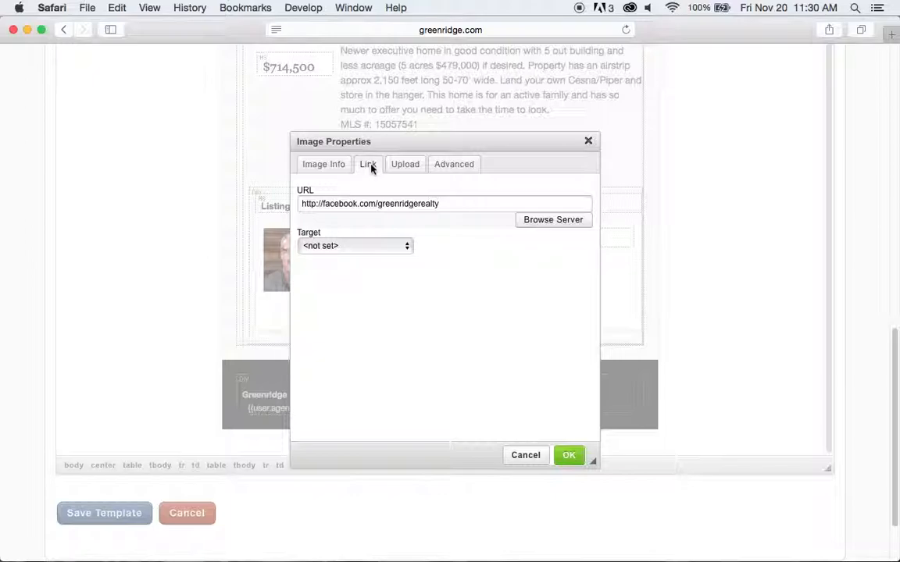
{"action": "left_click_drag", "start_coordinate": [452, 203], "coordinate": [298, 205]}
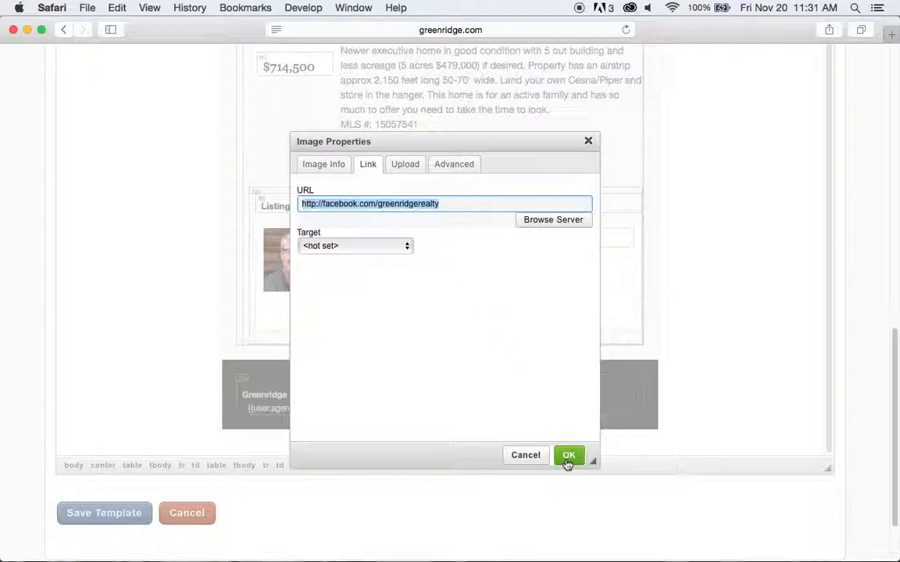
{"action": "left_click", "coordinate": [527, 456]}
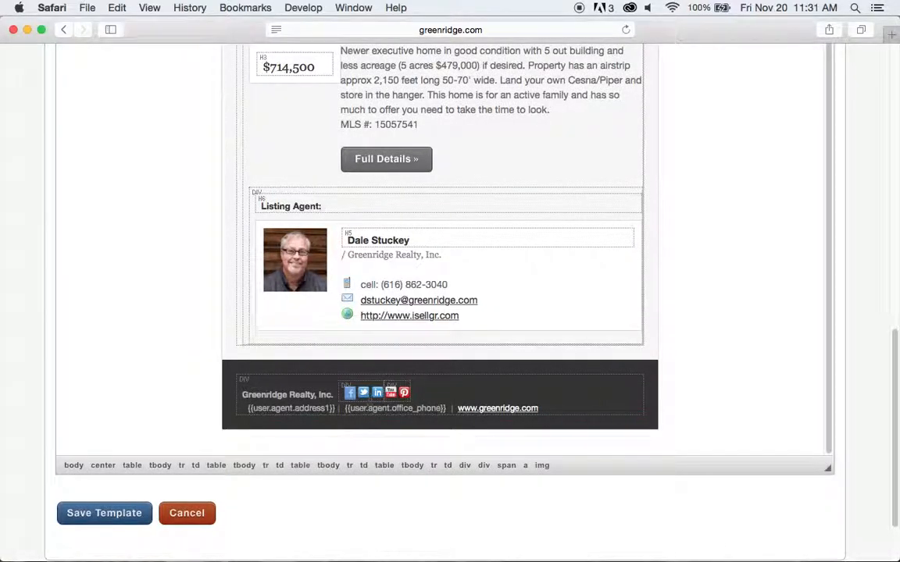
{"action": "left_click", "coordinate": [415, 391]}
{"action": "left_click", "coordinate": [702, 325]}
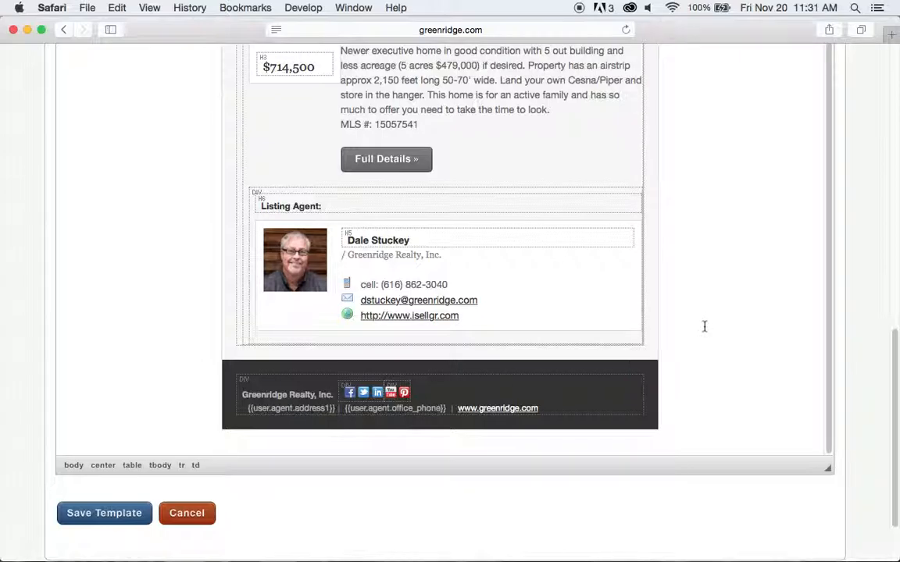
{"action": "scroll", "coordinate": [712, 311], "scroll_direction": "up", "scroll_amount": 10}
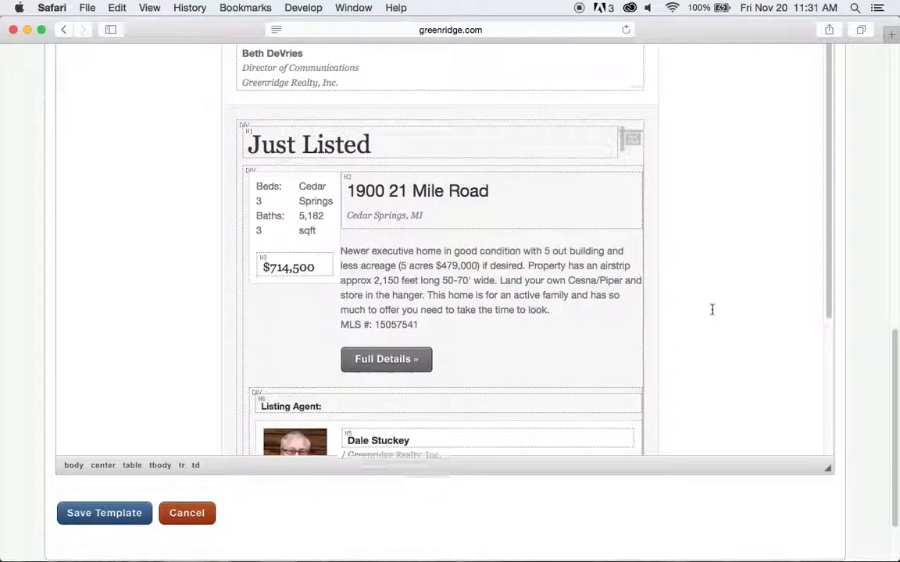
{"action": "scroll", "coordinate": [712, 310], "scroll_direction": "up", "scroll_amount": 5}
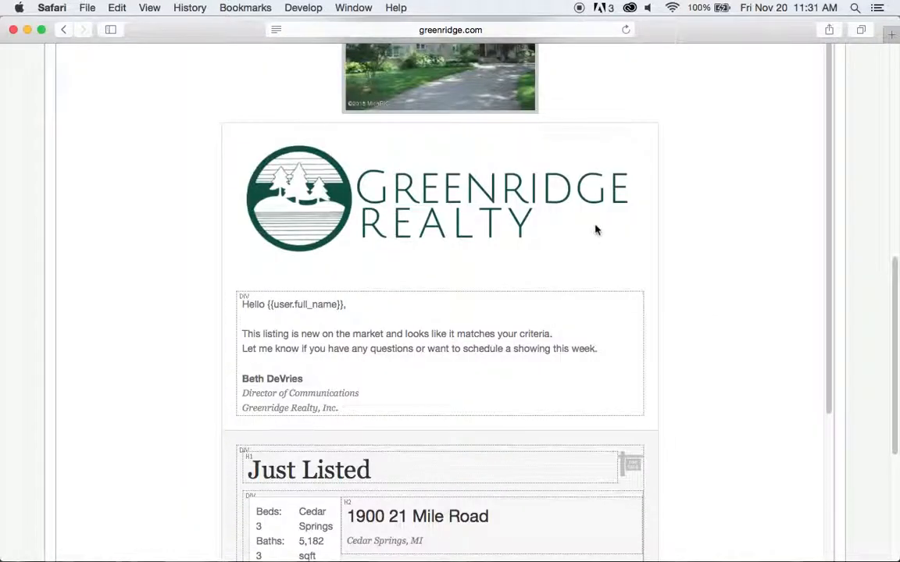
{"action": "left_click_drag", "start_coordinate": [464, 90], "coordinate": [405, 551]}
{"action": "scroll", "coordinate": [709, 365], "scroll_direction": "down", "scroll_amount": 5}
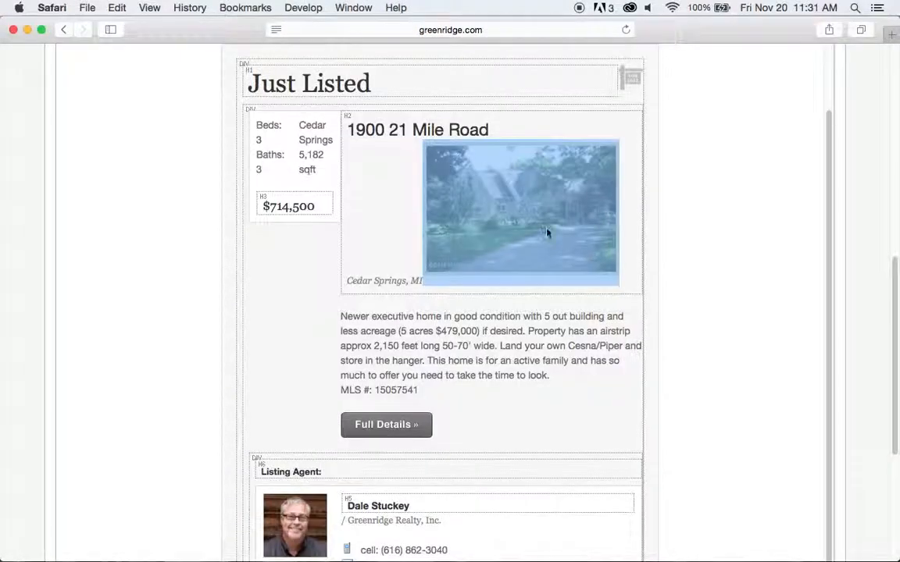
{"action": "left_click_drag", "start_coordinate": [545, 211], "coordinate": [404, 188]}
{"action": "left_click_drag", "start_coordinate": [508, 239], "coordinate": [506, 259]}
{"action": "scroll", "coordinate": [761, 301], "scroll_direction": "down", "scroll_amount": 2}
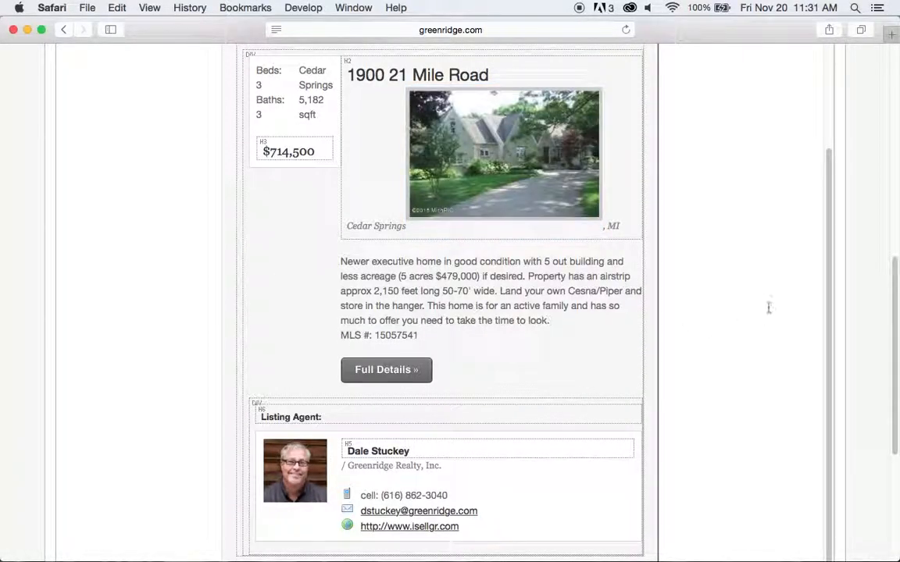
{"action": "scroll", "coordinate": [767, 307], "scroll_direction": "down", "scroll_amount": 5}
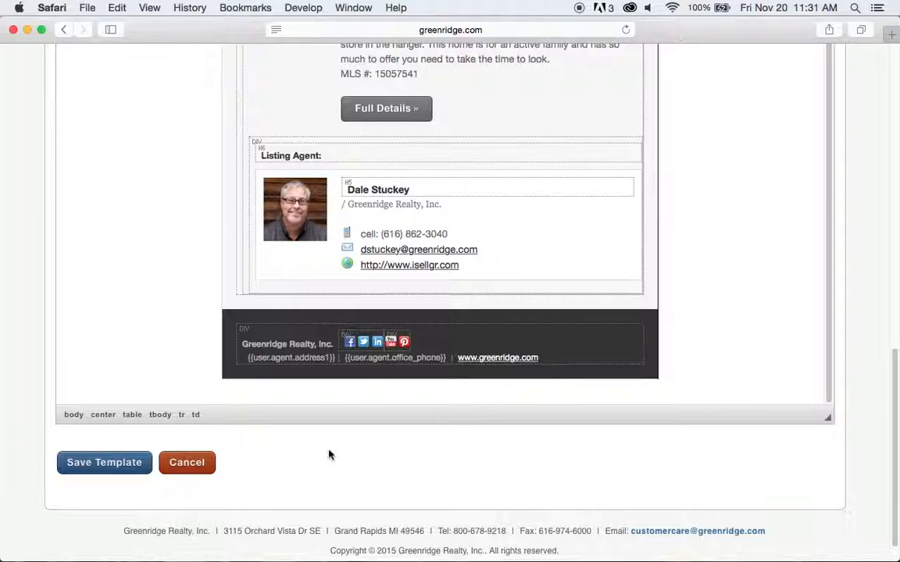
{"action": "scroll", "coordinate": [704, 258], "scroll_direction": "up", "scroll_amount": 10}
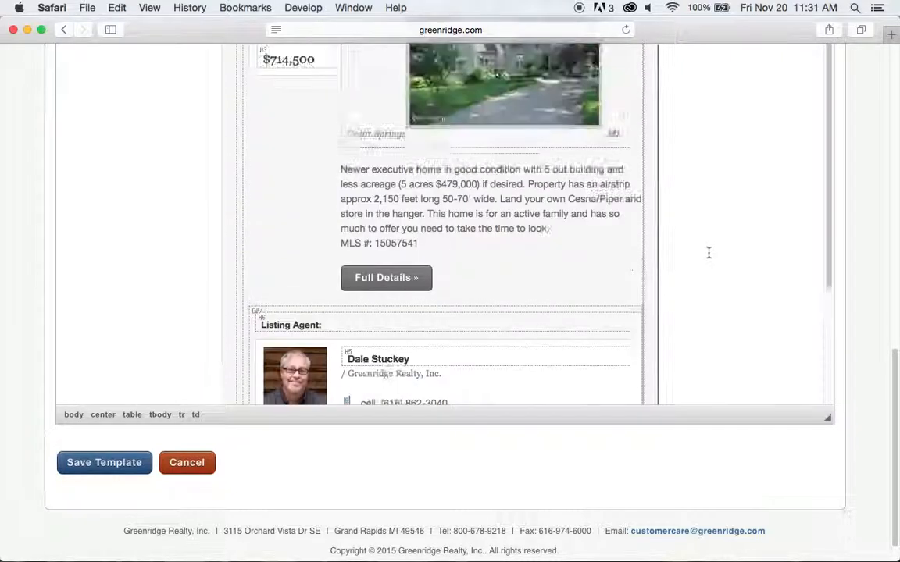
{"action": "scroll", "coordinate": [849, 219], "scroll_direction": "up", "scroll_amount": 10}
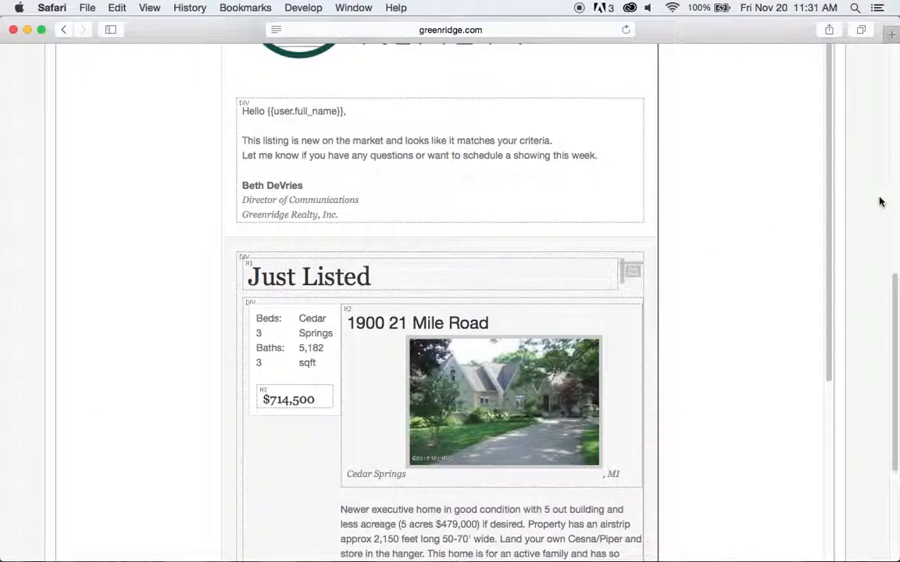